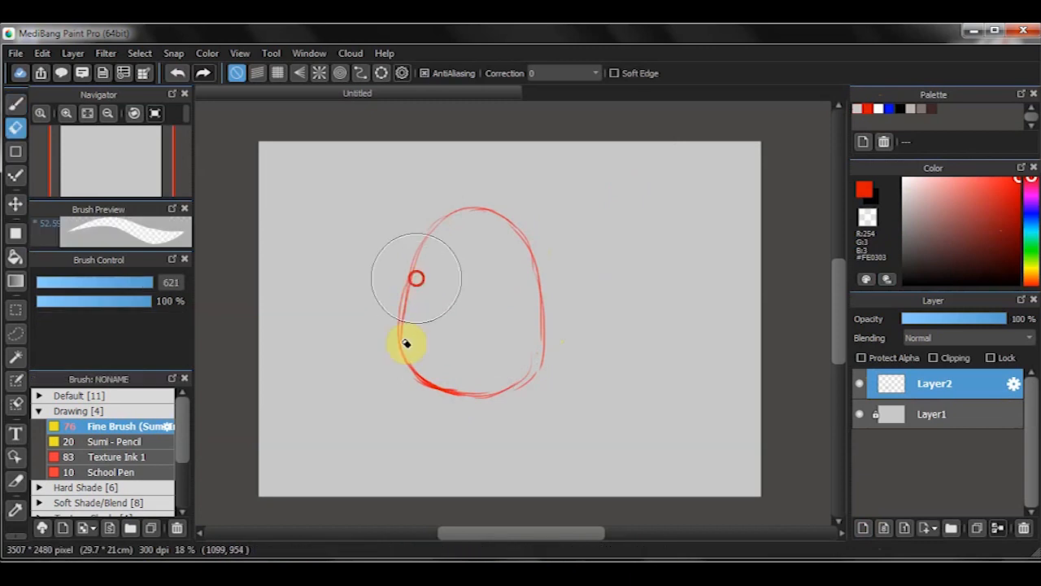
# Redraw the red egg sketch's left curve and rounded base, erasing stray lines and adding its right side.
pyautogui.moveTo(452, 214)
pyautogui.mouseDown()
pyautogui.moveTo(404, 346)
pyautogui.moveTo(434, 390)
pyautogui.mouseUp()
pyautogui.moveTo(419, 245)
pyautogui.mouseDown()
pyautogui.moveTo(398, 335)
pyautogui.moveTo(413, 365)
pyautogui.mouseUp()
pyautogui.press('e')
pyautogui.moveTo(417, 375); pyautogui.dragTo(474, 390)
pyautogui.press('b')
pyautogui.moveTo(400, 342); pyautogui.dragTo(467, 403)
pyautogui.moveTo(408, 367); pyautogui.dragTo(510, 390)
pyautogui.hotkey('ctrl', 'z')
pyautogui.moveTo(527, 242)
pyautogui.mouseDown()
pyautogui.moveTo(550, 349)
pyautogui.moveTo(504, 399)
pyautogui.moveTo(454, 400)
pyautogui.mouseUp()
# Check the egg sketch in a mirrored canvas view and rework its uneven side and base with eraser and brush.
pyautogui.press('Down')
pyautogui.press('e')
pyautogui.moveTo(483, 342); pyautogui.dragTo(504, 370)
pyautogui.press('b')
pyautogui.moveTo(498, 238); pyautogui.dragTo(499, 379)
pyautogui.hotkey('ctrl', 'z')
pyautogui.moveTo(490, 269); pyautogui.dragTo(506, 384)
pyautogui.moveTo(486, 288); pyautogui.dragTo(510, 388)
pyautogui.moveTo(492, 256); pyautogui.dragTo(530, 391)
pyautogui.press('e')
pyautogui.moveTo(494, 301)
pyautogui.mouseDown()
pyautogui.moveTo(514, 253)
pyautogui.moveTo(480, 341)
pyautogui.mouseUp()
pyautogui.press('b')
pyautogui.moveTo(511, 231)
pyautogui.mouseDown()
pyautogui.moveTo(500, 367)
pyautogui.moveTo(513, 229)
pyautogui.moveTo(484, 271)
pyautogui.moveTo(505, 386)
pyautogui.moveTo(549, 403)
pyautogui.mouseUp()
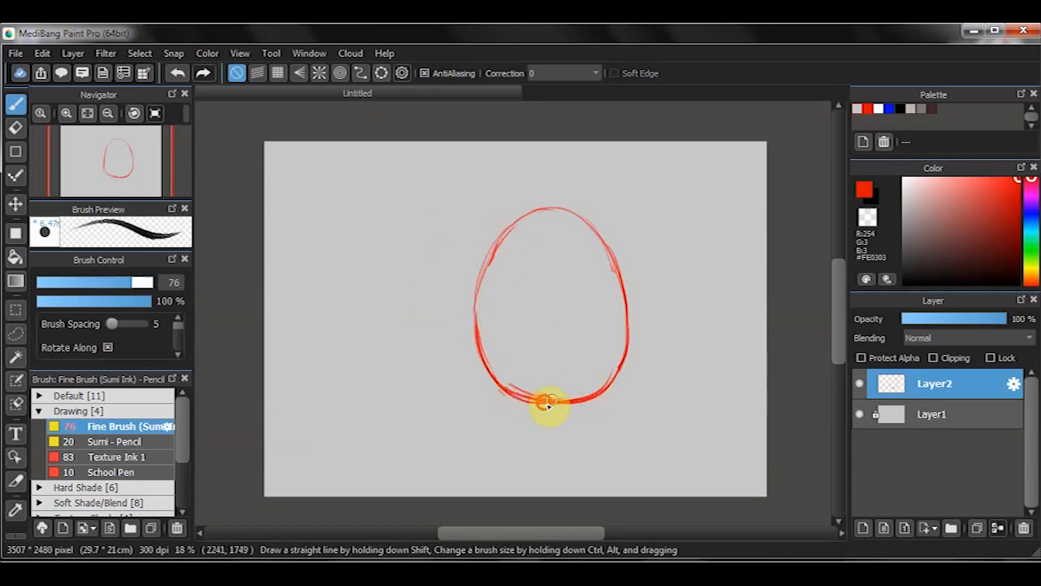
# Restore the normal canvas view and redraw the egg sketch's left edge with overlapping strokes.
pyautogui.press('Down')
pyautogui.press('e')
pyautogui.moveTo(412, 274); pyautogui.dragTo(398, 345)
pyautogui.press('b')
pyautogui.moveTo(427, 232); pyautogui.dragTo(401, 306)
pyautogui.moveTo(414, 263); pyautogui.dragTo(407, 350)
pyautogui.moveTo(401, 306); pyautogui.dragTo(419, 374)
pyautogui.moveTo(402, 332); pyautogui.dragTo(430, 383)
# Transform the egg sketch so it tilts to the right and sits in the canvas's lower-left area.
pyautogui.hotkey('ctrl', 't')
pyautogui.moveTo(550, 384)
pyautogui.mouseDown()
pyautogui.moveTo(597, 360)
pyautogui.moveTo(597, 349)
pyautogui.moveTo(582, 388)
pyautogui.moveTo(493, 335)
pyautogui.moveTo(609, 349)
pyautogui.moveTo(588, 395)
pyautogui.moveTo(584, 385)
pyautogui.mouseUp()
pyautogui.moveTo(475, 356); pyautogui.dragTo(462, 366)
pyautogui.moveTo(594, 393); pyautogui.dragTo(574, 418)
pyautogui.moveTo(459, 374); pyautogui.dragTo(460, 388)
pyautogui.moveTo(565, 402)
pyautogui.mouseDown()
pyautogui.moveTo(553, 363)
pyautogui.moveTo(532, 349)
pyautogui.moveTo(472, 344)
pyautogui.mouseUp()
pyautogui.click(788, 524)
pyautogui.hotkey('ctrl', 't')
pyautogui.moveTo(447, 411); pyautogui.dragTo(617, 305)
pyautogui.click(792, 525)
# Copy the egg sketch onto a new layer, flip it and place it in the canvas's upper-right area.
pyautogui.hotkey('ctrl', 'c')
pyautogui.hotkey('ctrl', 'v')
pyautogui.hotkey('ctrl', 't')
pyautogui.click(549, 508)
pyautogui.moveTo(611, 343); pyautogui.dragTo(665, 275)
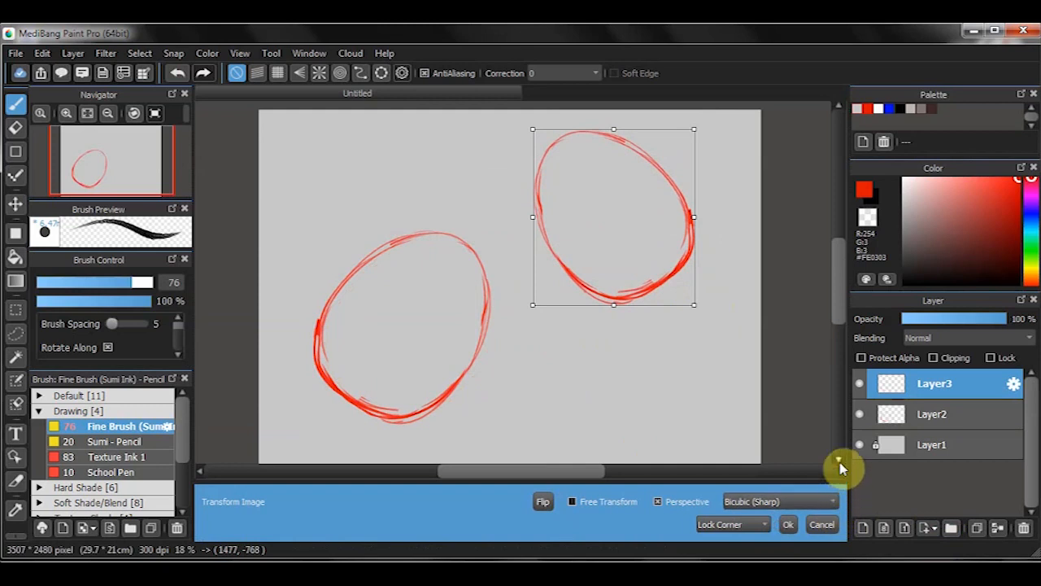
pyautogui.click(788, 524)
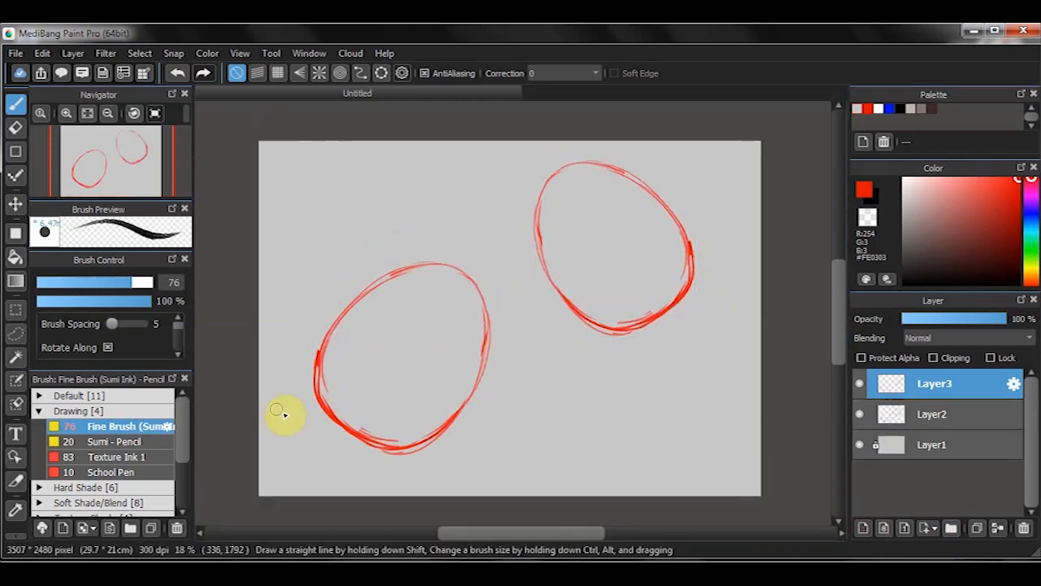
# Sketch spiky grass blades in front of and around the base of the lower-left egg.
pyautogui.moveTo(308, 452); pyautogui.dragTo(301, 438)
pyautogui.moveTo(301, 439); pyautogui.dragTo(340, 399)
pyautogui.moveTo(342, 404)
pyautogui.mouseDown()
pyautogui.moveTo(360, 402)
pyautogui.moveTo(335, 312)
pyautogui.mouseUp()
pyautogui.hotkey('ctrl', 'z')
pyautogui.moveTo(349, 351)
pyautogui.mouseDown()
pyautogui.moveTo(402, 400)
pyautogui.moveTo(437, 396)
pyautogui.moveTo(458, 436)
pyautogui.moveTo(492, 423)
pyautogui.mouseUp()
pyautogui.moveTo(309, 459); pyautogui.dragTo(336, 464)
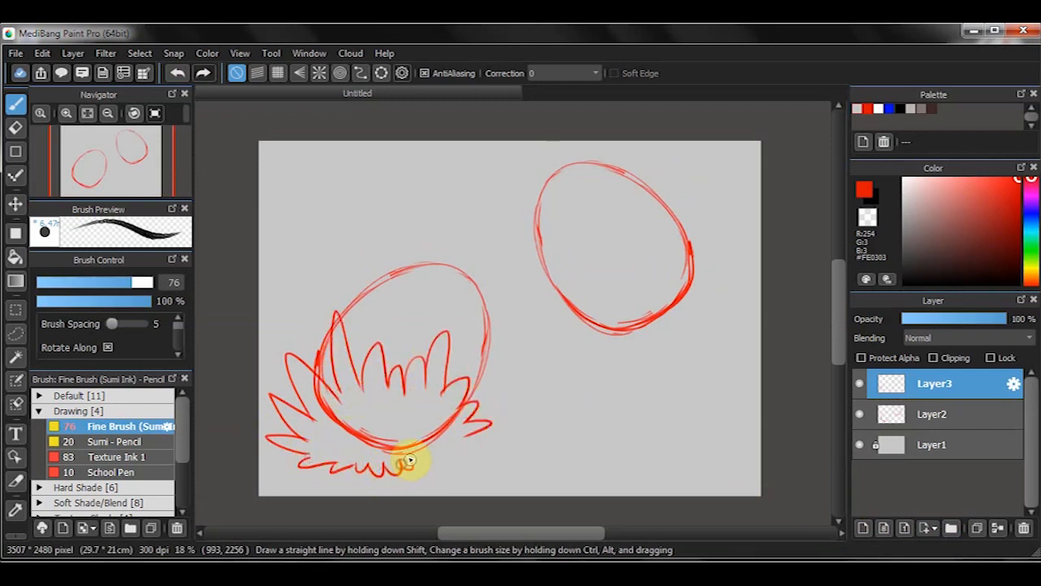
pyautogui.hotkey('ctrl', 'z')
pyautogui.moveTo(333, 465); pyautogui.dragTo(419, 465)
# Sketch a matching nest of spiky grass around the upper-right egg and check Layer3 by toggling its visibility.
pyautogui.moveTo(561, 335)
pyautogui.mouseDown()
pyautogui.moveTo(535, 330)
pyautogui.moveTo(564, 239)
pyautogui.moveTo(628, 266)
pyautogui.moveTo(702, 239)
pyautogui.moveTo(730, 309)
pyautogui.moveTo(700, 332)
pyautogui.mouseUp()
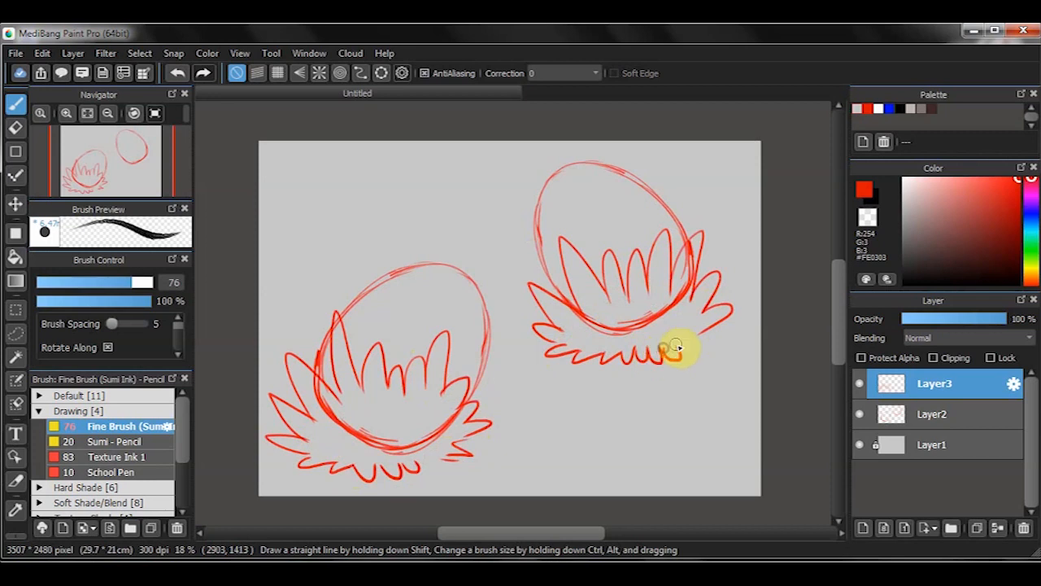
pyautogui.click(860, 384)
pyautogui.click(860, 384)
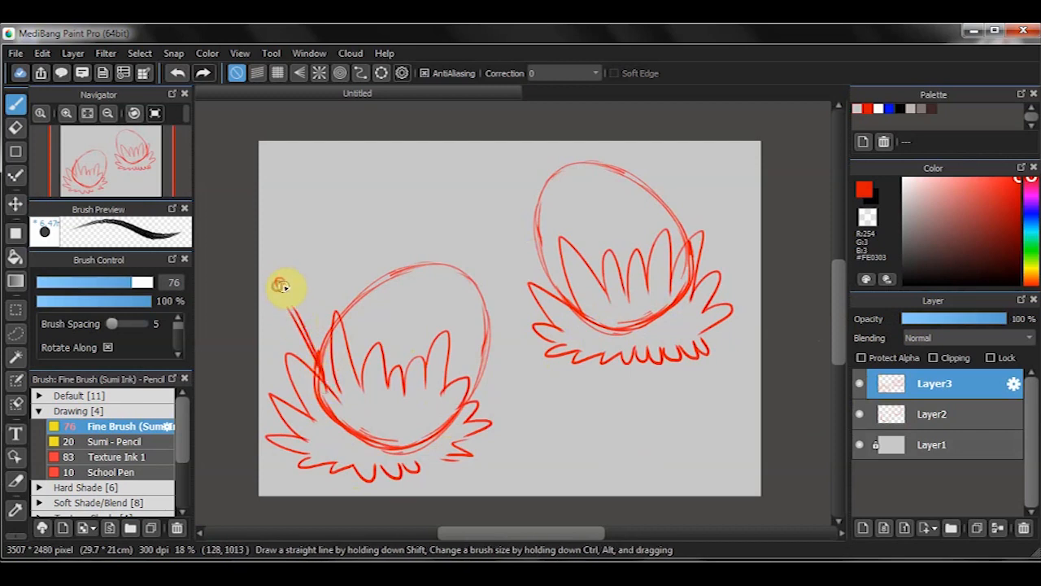
# Sketch two stemmed flowers growing from the grass around each egg.
pyautogui.moveTo(287, 299); pyautogui.dragTo(319, 360)
pyautogui.moveTo(277, 277)
pyautogui.mouseDown()
pyautogui.moveTo(283, 299)
pyautogui.moveTo(277, 275)
pyautogui.mouseUp()
pyautogui.moveTo(672, 262); pyautogui.dragTo(696, 182)
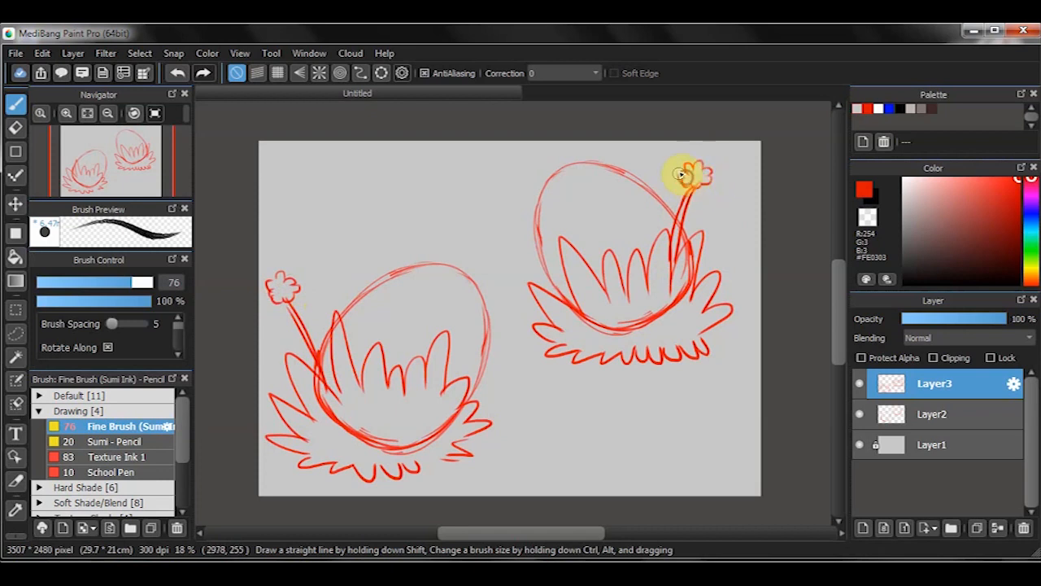
pyautogui.moveTo(505, 345)
pyautogui.mouseDown()
pyautogui.moveTo(446, 373)
pyautogui.moveTo(509, 340)
pyautogui.mouseUp()
pyautogui.moveTo(599, 270); pyautogui.dragTo(570, 205)
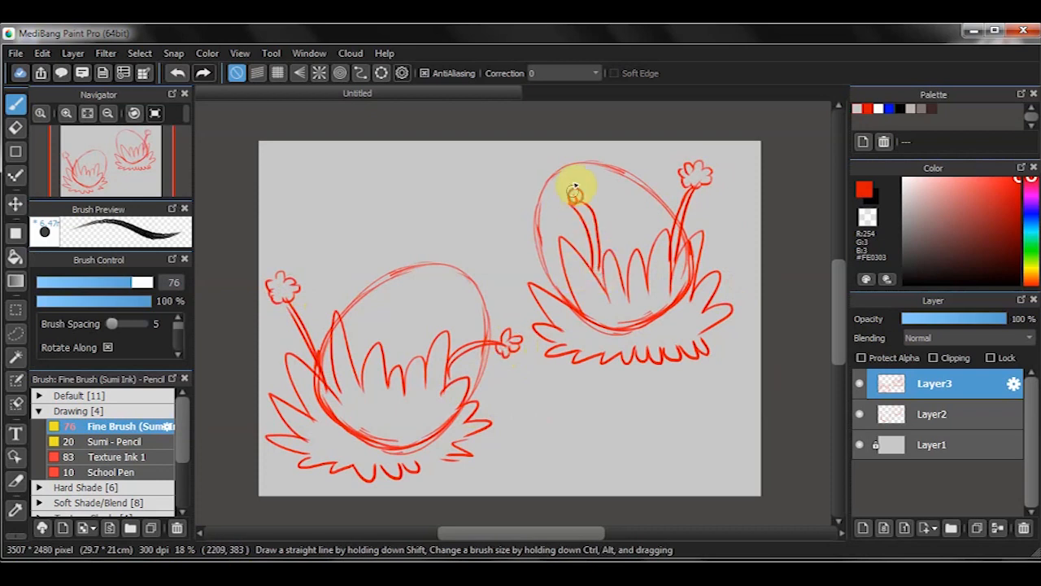
pyautogui.moveTo(563, 194); pyautogui.dragTo(572, 189)
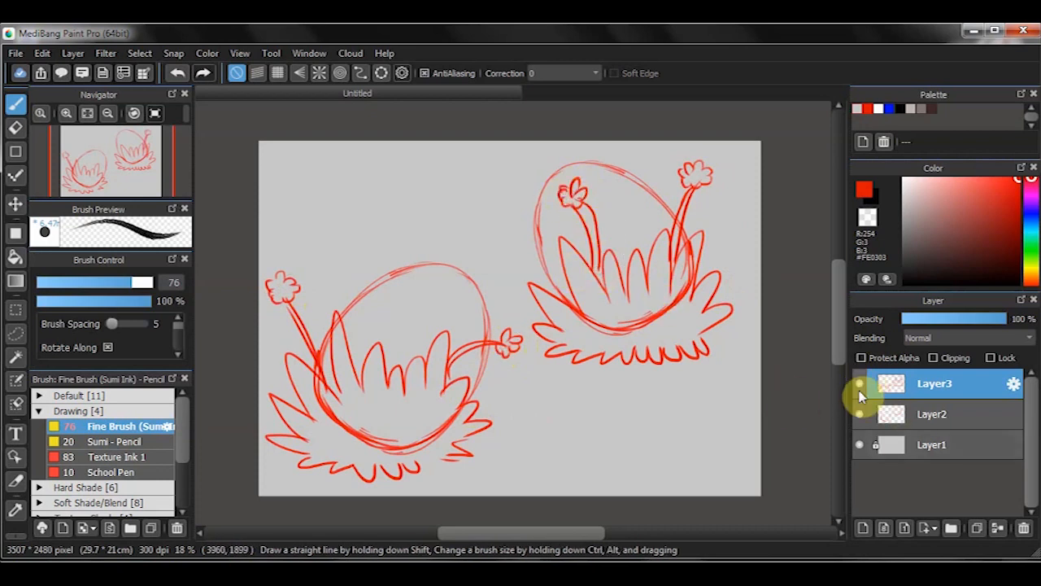
# Sketch grass clumps in the upper-left and lower-right corners on Layer2 and scatter small tufts across the background.
pyautogui.click(911, 415)
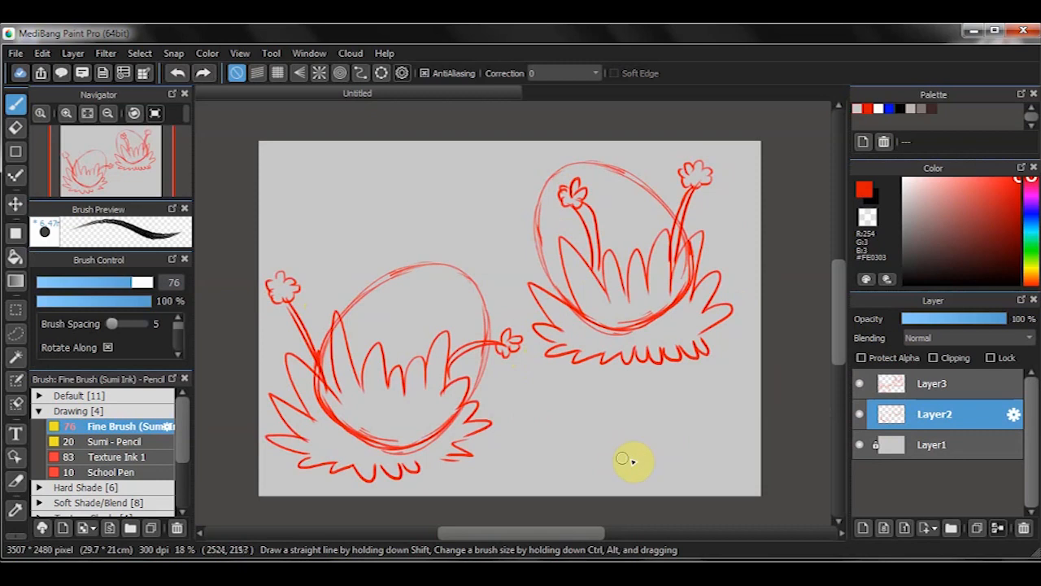
pyautogui.hotkey('ctrl', 'z')
pyautogui.hotkey('ctrl', 'z')
pyautogui.moveTo(618, 445)
pyautogui.mouseDown()
pyautogui.moveTo(641, 389)
pyautogui.moveTo(682, 429)
pyautogui.mouseUp()
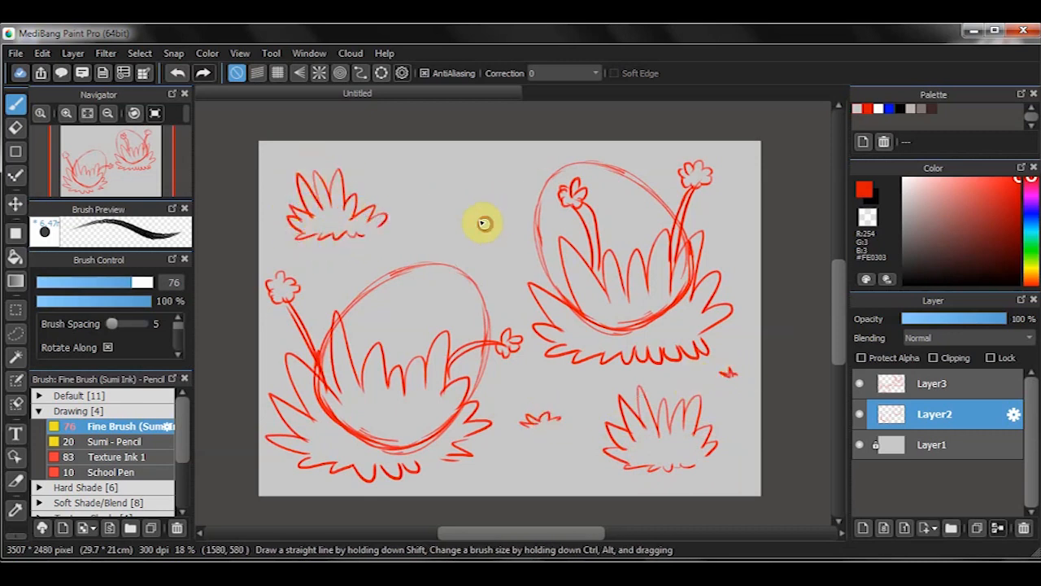
pyautogui.moveTo(309, 261); pyautogui.dragTo(340, 261)
pyautogui.moveTo(268, 164); pyautogui.dragTo(290, 164)
pyautogui.moveTo(487, 474); pyautogui.dragTo(506, 477)
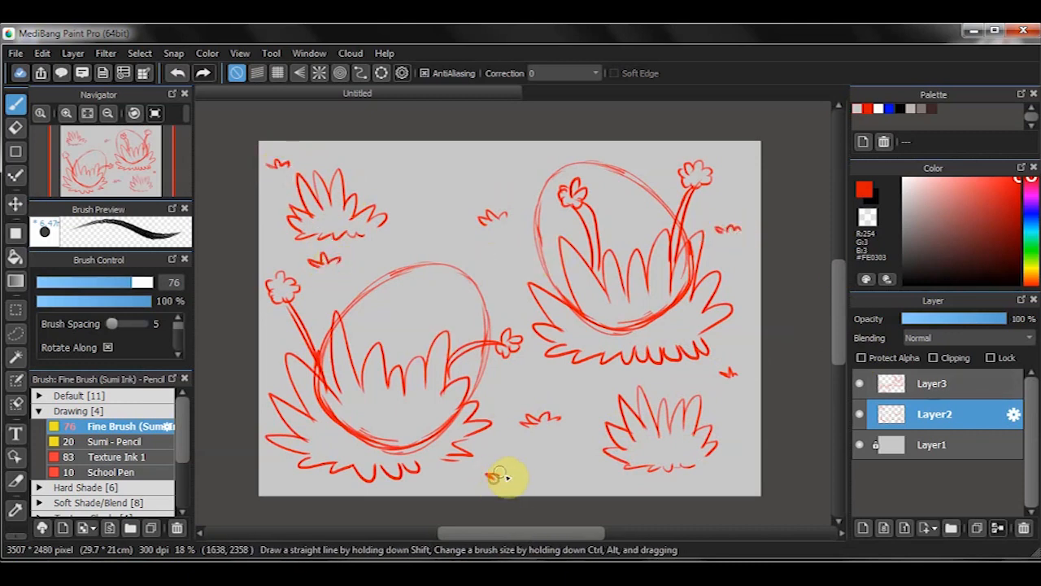
# Sketch a rabbit peeking out of the lower-right grass clump on Layer3, with ears, face and curved back.
pyautogui.click(931, 383)
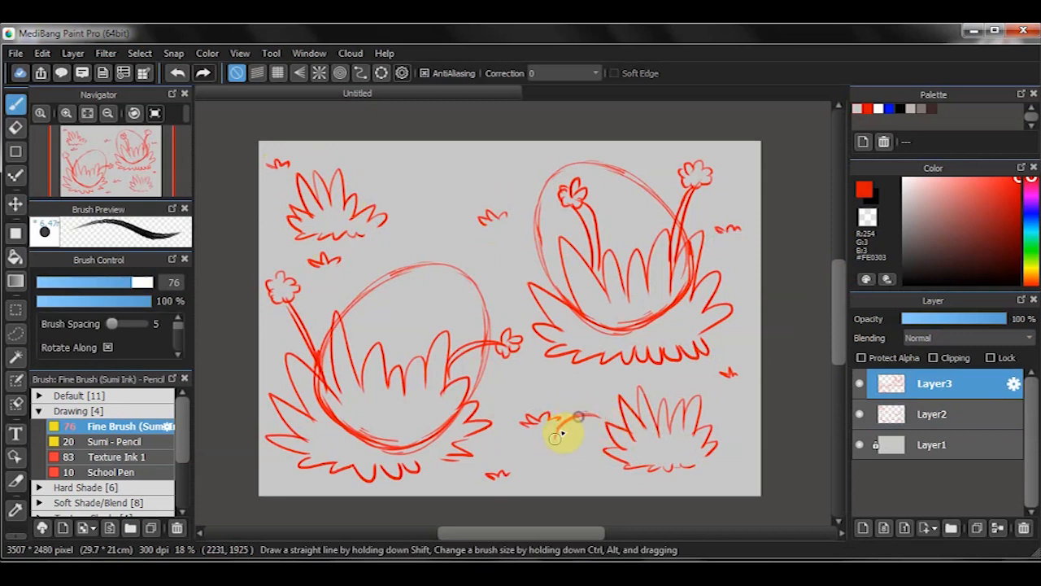
pyautogui.moveTo(606, 465)
pyautogui.mouseDown()
pyautogui.moveTo(591, 426)
pyautogui.moveTo(621, 412)
pyautogui.moveTo(585, 418)
pyautogui.moveTo(676, 427)
pyautogui.moveTo(618, 409)
pyautogui.moveTo(681, 431)
pyautogui.mouseUp()
pyautogui.hotkey('ctrl', 'z')
pyautogui.moveTo(597, 418); pyautogui.dragTo(685, 427)
pyautogui.moveTo(569, 438)
pyautogui.mouseDown()
pyautogui.moveTo(598, 443)
pyautogui.moveTo(588, 468)
pyautogui.moveTo(616, 459)
pyautogui.moveTo(593, 446)
pyautogui.moveTo(567, 469)
pyautogui.moveTo(600, 469)
pyautogui.moveTo(585, 419)
pyautogui.moveTo(559, 420)
pyautogui.moveTo(591, 389)
pyautogui.moveTo(589, 450)
pyautogui.mouseUp()
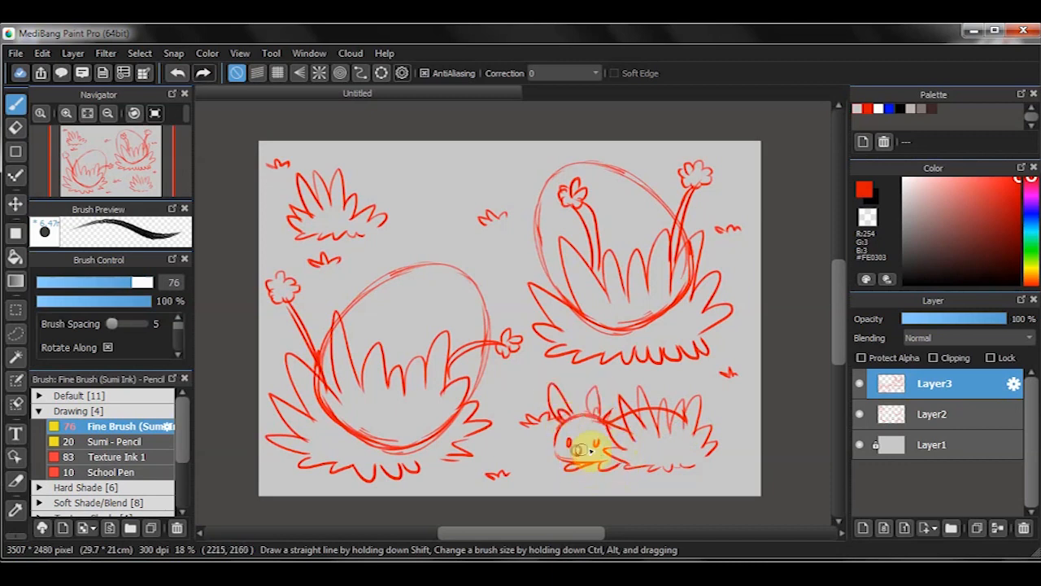
# Sketch a second rabbit with ears, eyes and mouth beside the upper-left grass clump.
pyautogui.moveTo(411, 182)
pyautogui.mouseDown()
pyautogui.moveTo(423, 187)
pyautogui.moveTo(384, 198)
pyautogui.moveTo(394, 226)
pyautogui.moveTo(410, 227)
pyautogui.moveTo(379, 219)
pyautogui.moveTo(440, 221)
pyautogui.moveTo(412, 231)
pyautogui.moveTo(432, 227)
pyautogui.mouseUp()
pyautogui.moveTo(307, 193); pyautogui.dragTo(430, 180)
pyautogui.click(396, 203)
pyautogui.click(416, 202)
pyautogui.moveTo(400, 212); pyautogui.dragTo(413, 213)
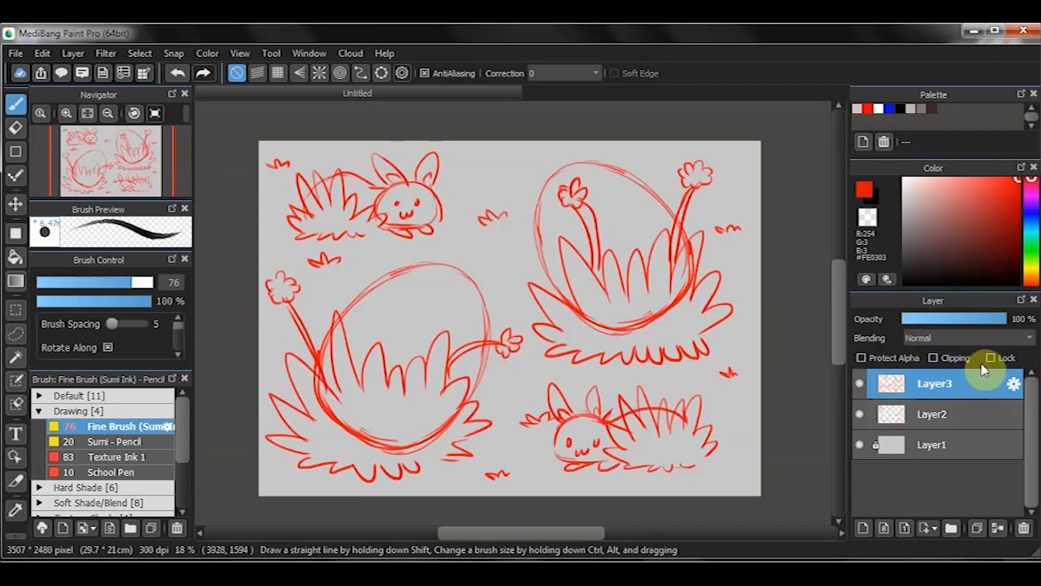
# Fade the sketch by lowering its opacity, merge it into Layer2 and add a new layer above.
pyautogui.moveTo(948, 318)
pyautogui.mouseDown()
pyautogui.moveTo(932, 323)
pyautogui.moveTo(1017, 320)
pyautogui.moveTo(920, 318)
pyautogui.mouseUp()
pyautogui.hotkey('ctrl', 'e')
pyautogui.click(863, 527)
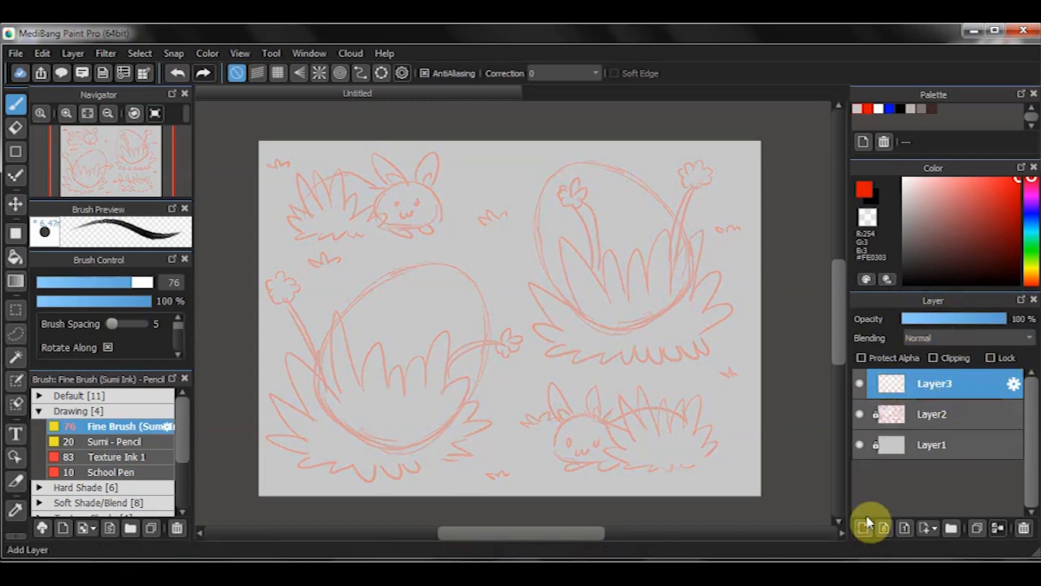
# Draw the left half of a smooth egg outline in black with the School Pen at size 47.
pyautogui.click(899, 111)
pyautogui.moveTo(468, 196)
pyautogui.mouseDown()
pyautogui.moveTo(426, 290)
pyautogui.moveTo(467, 388)
pyautogui.moveTo(442, 365)
pyautogui.moveTo(462, 383)
pyautogui.mouseUp()
pyautogui.moveTo(469, 197); pyautogui.dragTo(511, 187)
pyautogui.moveTo(461, 383); pyautogui.dragTo(506, 397)
pyautogui.press('e')
pyautogui.moveTo(525, 182); pyautogui.dragTo(505, 181)
pyautogui.press('b')
pyautogui.moveTo(453, 209); pyautogui.dragTo(510, 180)
# Duplicate the half-egg layer, flip the copy and align it to complete the egg outline.
pyautogui.click(977, 527)
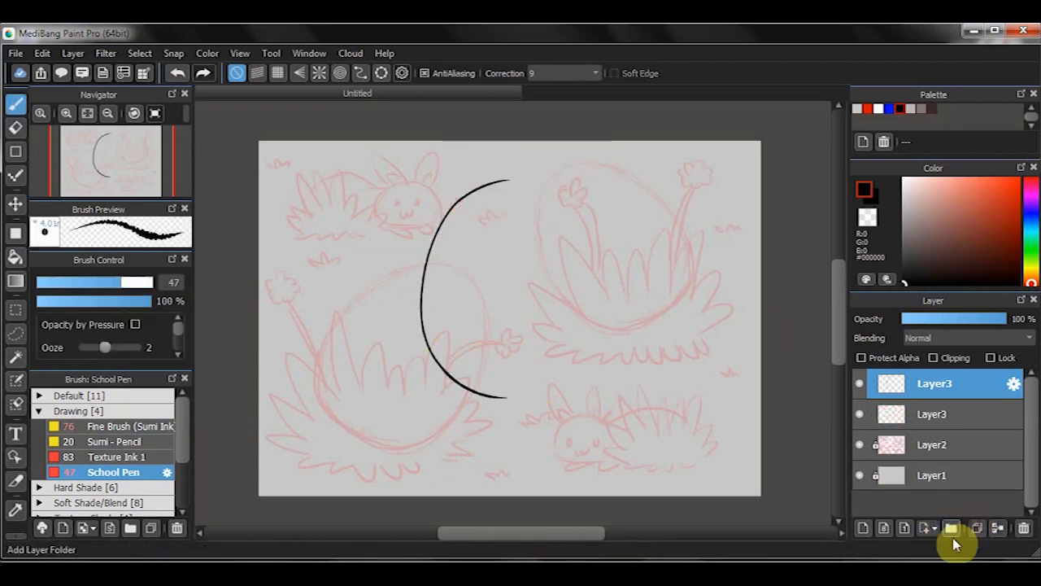
pyautogui.hotkey('ctrl', 't')
pyautogui.click(542, 501)
pyautogui.moveTo(515, 314); pyautogui.dragTo(574, 313)
pyautogui.click(788, 524)
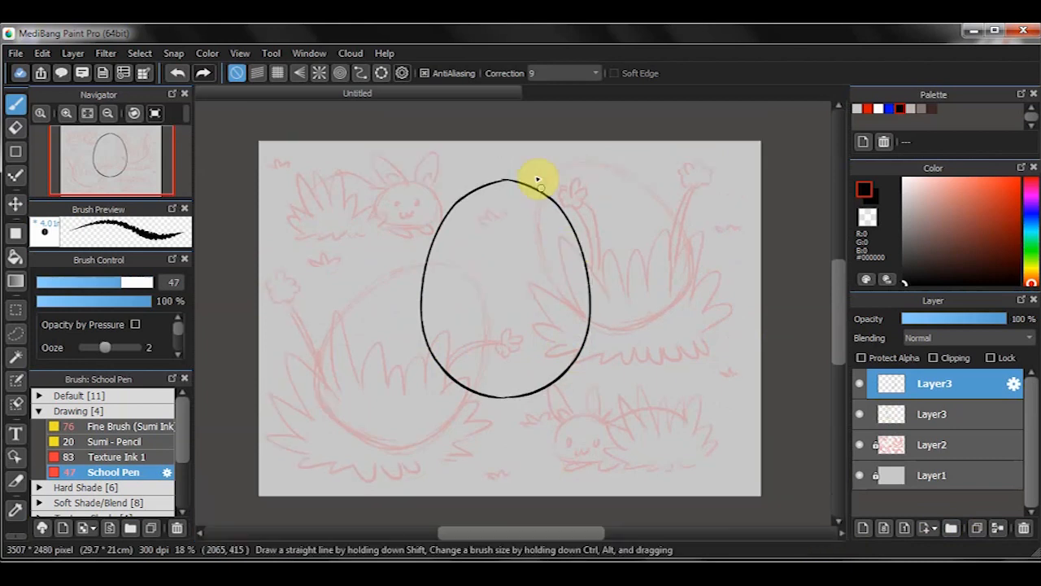
# Merge the two egg halves into one layer and clean up the joins at the outline's top and base.
pyautogui.hotkey('ctrl', 'e')
pyautogui.press('e')
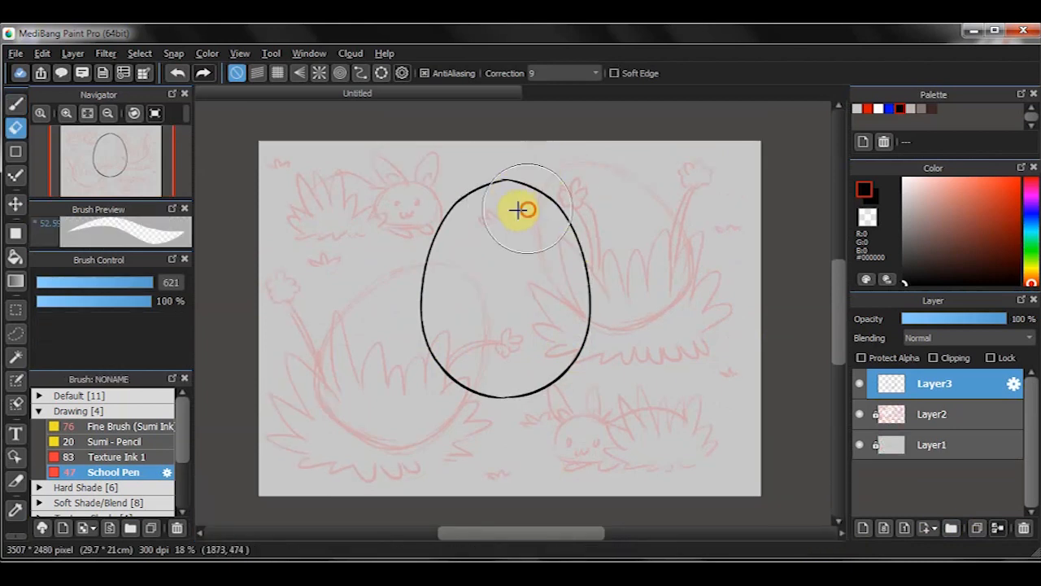
pyautogui.press('b')
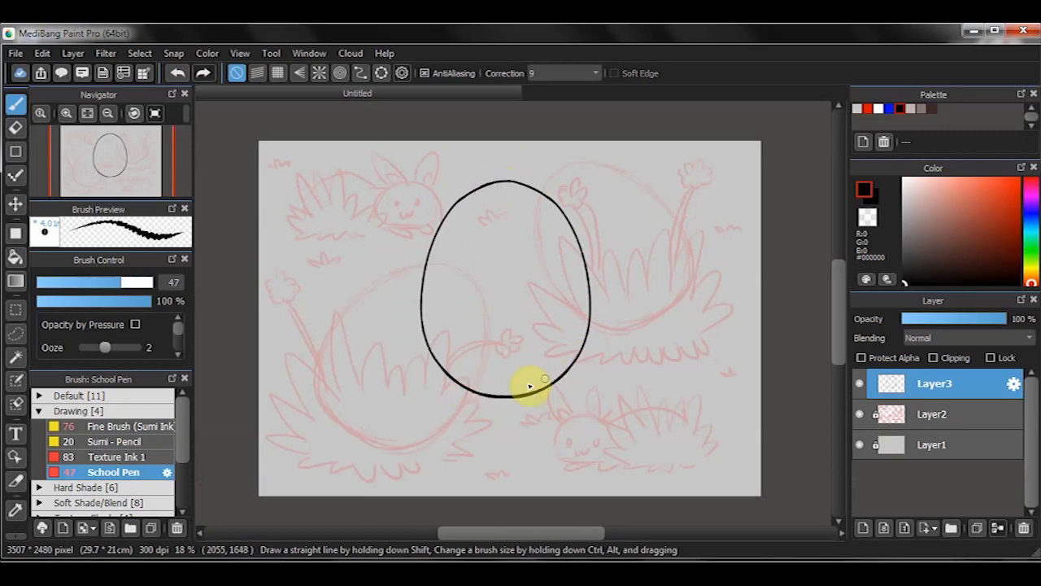
# Copy the egg outline onto a new layer and move it over the upper-right egg sketch.
pyautogui.hotkey('ctrl', 'c')
pyautogui.hotkey('ctrl', 'v')
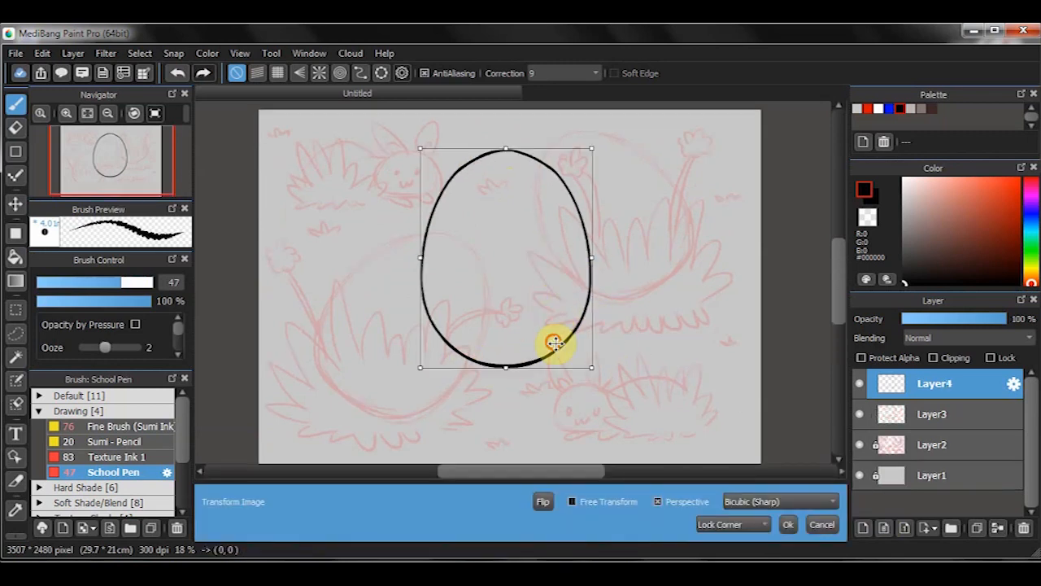
pyautogui.moveTo(551, 339); pyautogui.dragTo(657, 318)
pyautogui.click(820, 523)
# Transform the egg outline on Layer3, scaling and rotating it to fit the lower-left egg sketch.
pyautogui.click(909, 423)
pyautogui.hotkey('ctrl', 't')
pyautogui.moveTo(658, 358); pyautogui.dragTo(616, 394)
pyautogui.moveTo(529, 301); pyautogui.dragTo(424, 356)
pyautogui.moveTo(553, 366); pyautogui.dragTo(534, 403)
pyautogui.moveTo(533, 267); pyautogui.dragTo(503, 275)
pyautogui.moveTo(452, 298); pyautogui.dragTo(478, 304)
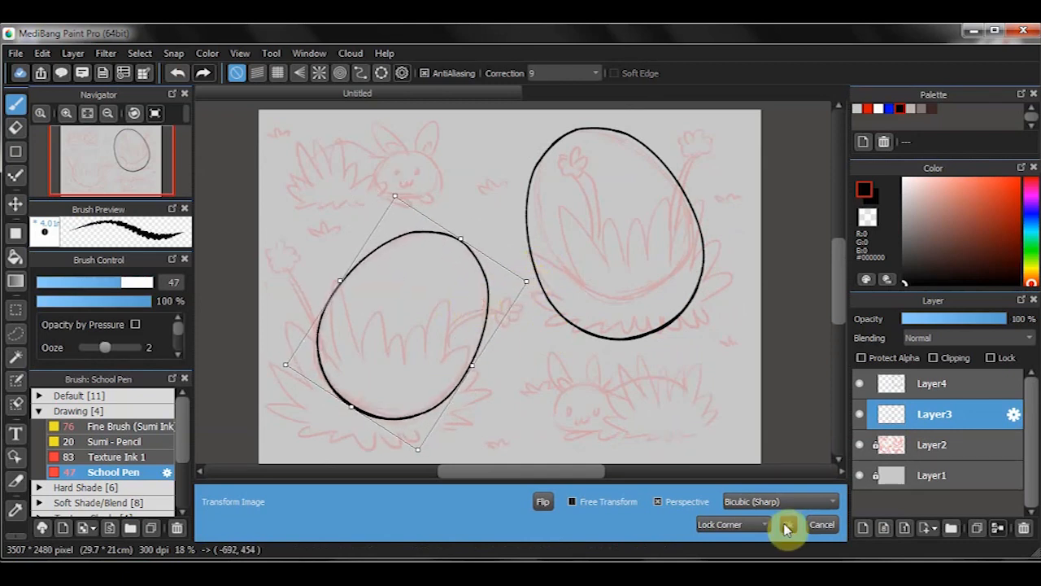
# Scale Layer4's egg outline down to fit the upper-right sketch, and merge it into Layer3.
pyautogui.click(918, 390)
pyautogui.hotkey('ctrl', 't')
pyautogui.moveTo(723, 360); pyautogui.dragTo(683, 285)
pyautogui.click(787, 524)
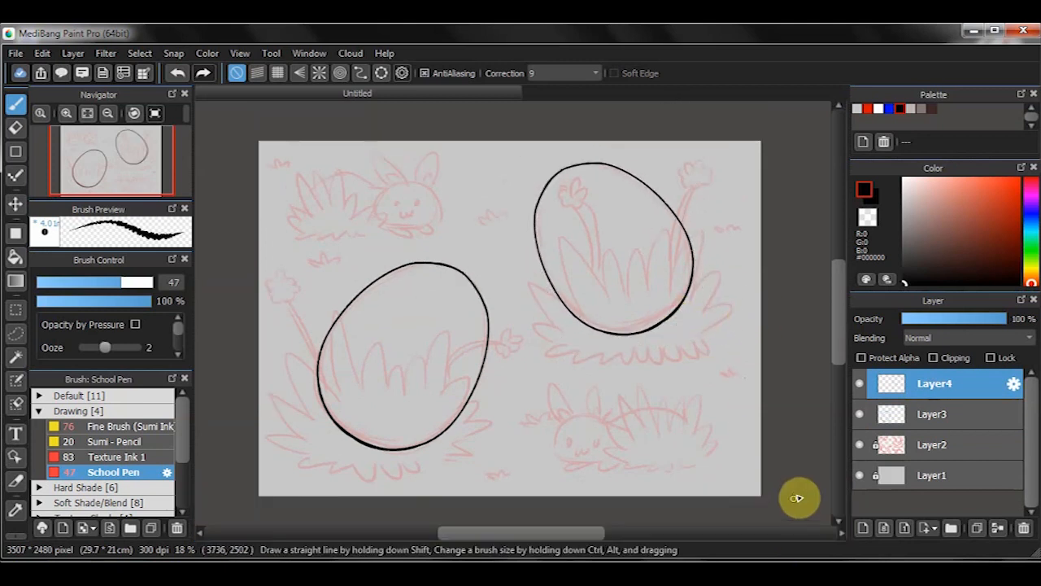
pyautogui.hotkey('ctrl', 'e')
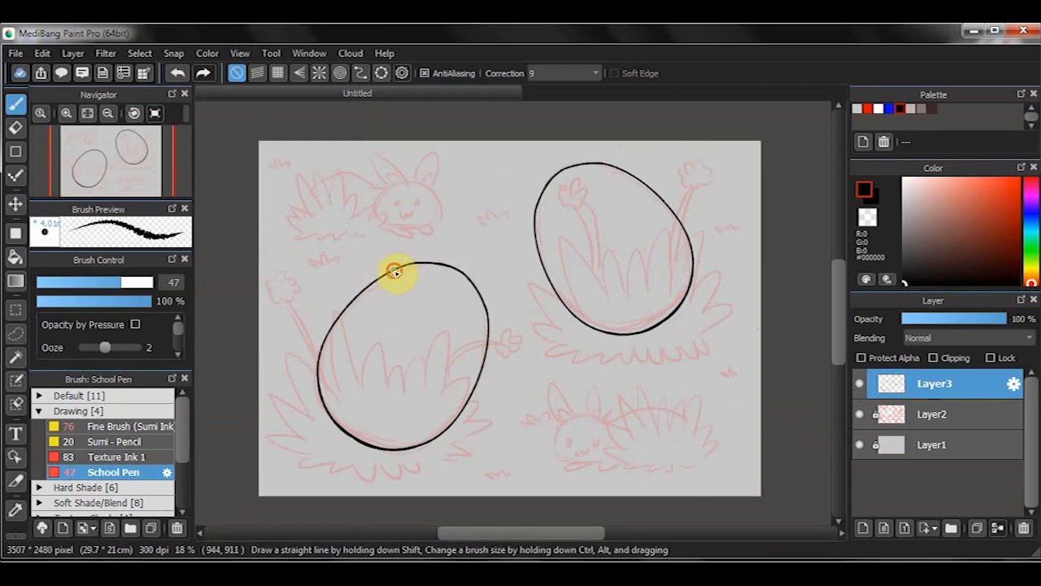
# Draw three double wavy stripes across the lower-left egg in black.
pyautogui.hotkey('ctrl', 'z')
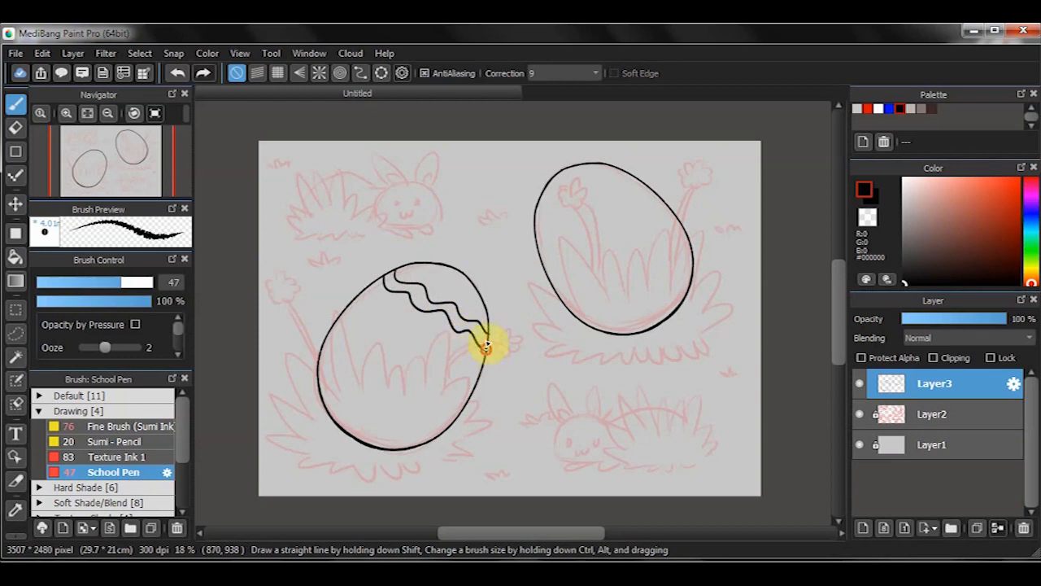
pyautogui.moveTo(384, 347); pyautogui.dragTo(469, 391)
pyautogui.moveTo(339, 317); pyautogui.dragTo(399, 364)
pyautogui.moveTo(437, 393); pyautogui.dragTo(466, 402)
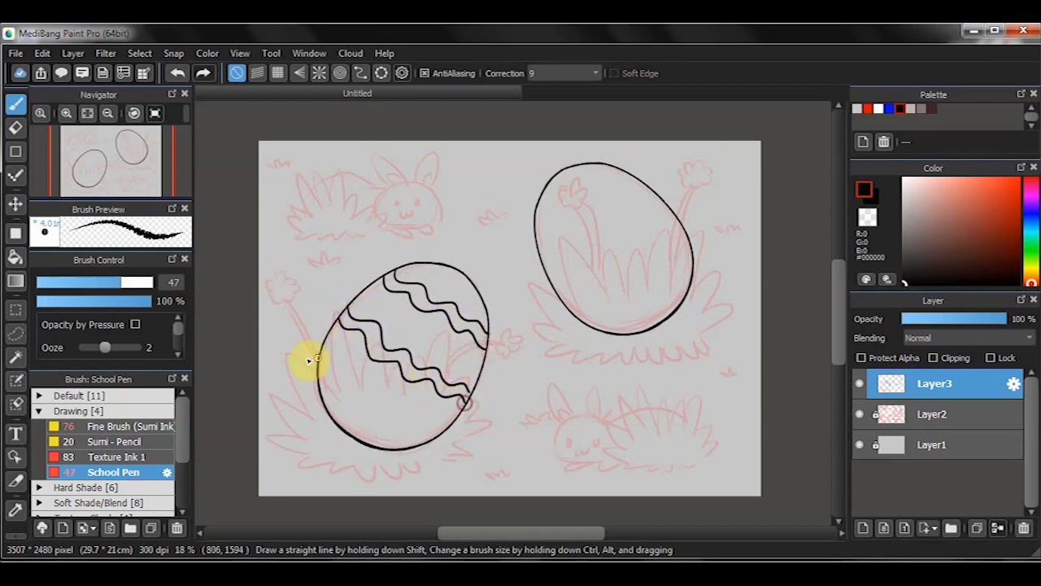
pyautogui.moveTo(321, 358); pyautogui.dragTo(380, 397)
pyautogui.moveTo(429, 431); pyautogui.dragTo(434, 433)
pyautogui.moveTo(319, 373); pyautogui.dragTo(433, 436)
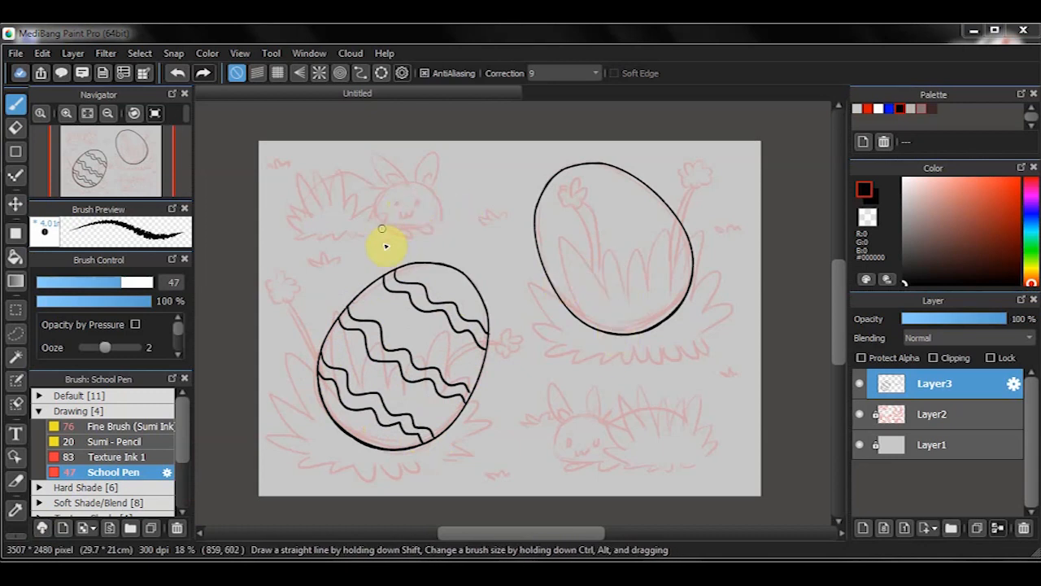
# Draw rows of small circles between the wavy stripes of the lower-left egg.
pyautogui.moveTo(402, 318); pyautogui.dragTo(436, 340)
pyautogui.moveTo(459, 353); pyautogui.dragTo(458, 354)
pyautogui.moveTo(401, 392); pyautogui.dragTo(398, 391)
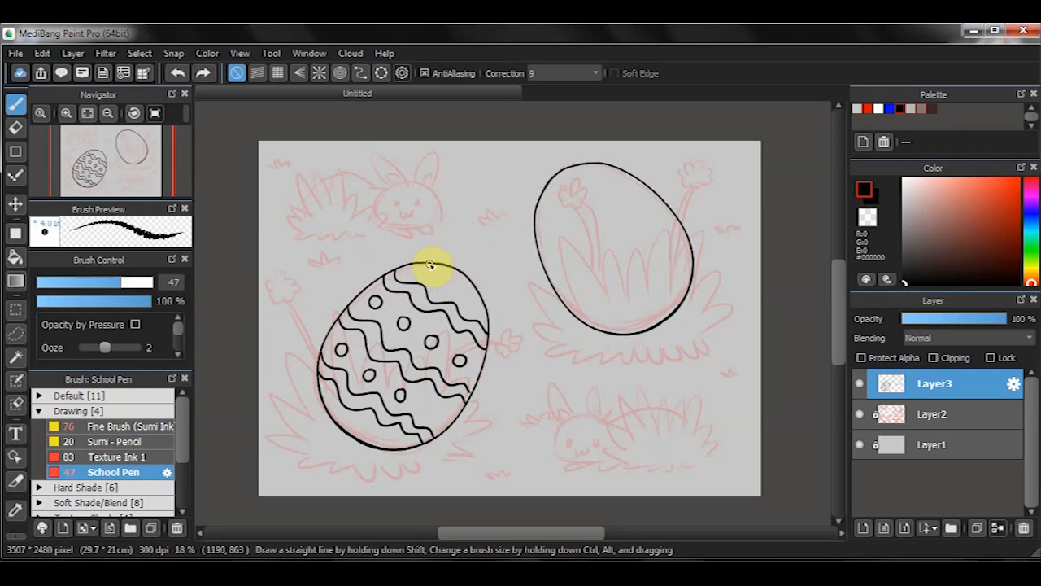
pyautogui.moveTo(449, 286); pyautogui.dragTo(481, 302)
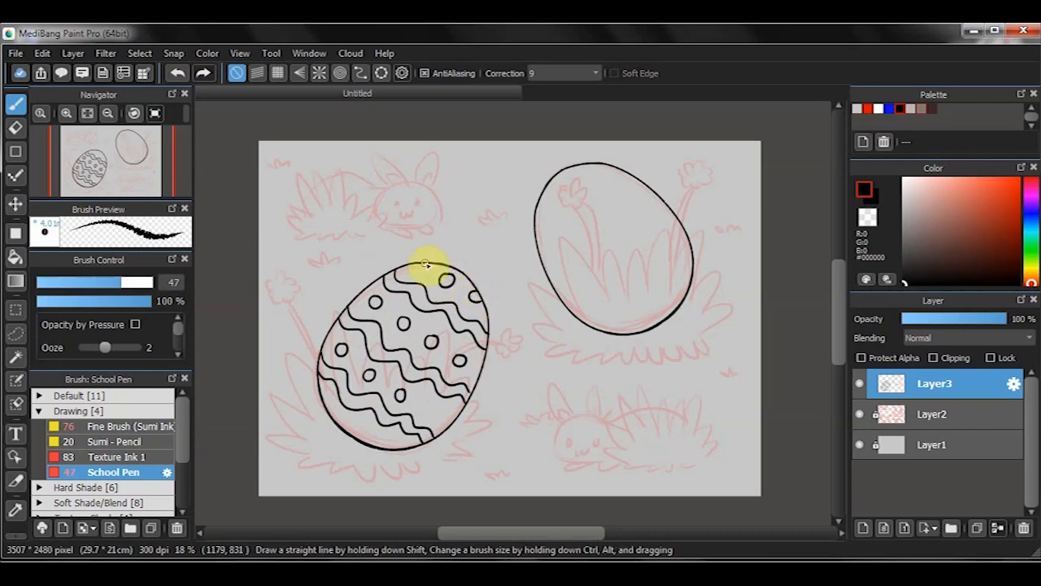
pyautogui.moveTo(413, 264); pyautogui.dragTo(415, 270)
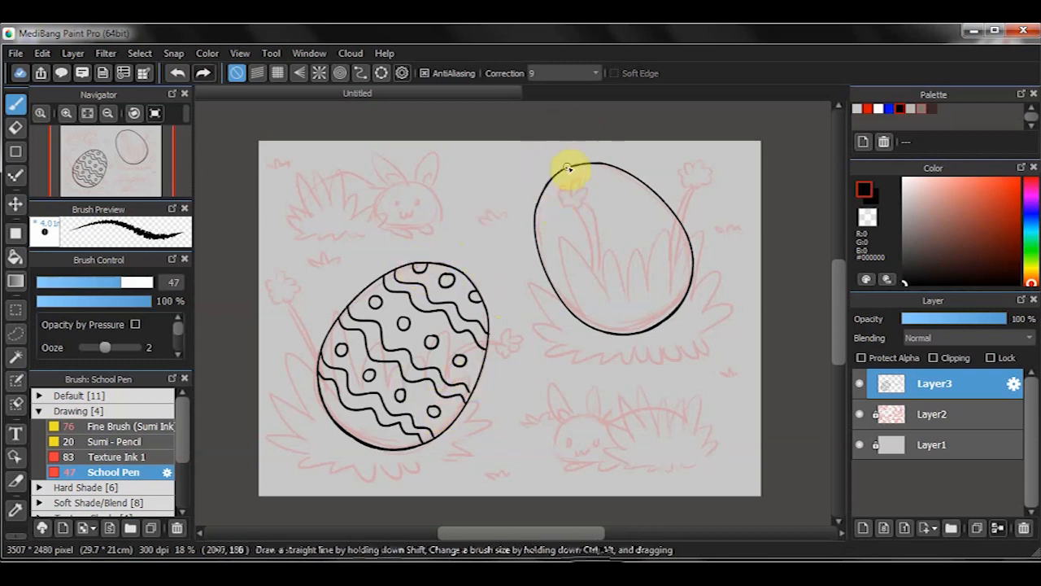
# Draw diagonal double wavy stripes across the upper-right egg, from its tip down to its base.
pyautogui.moveTo(556, 197); pyautogui.dragTo(596, 173)
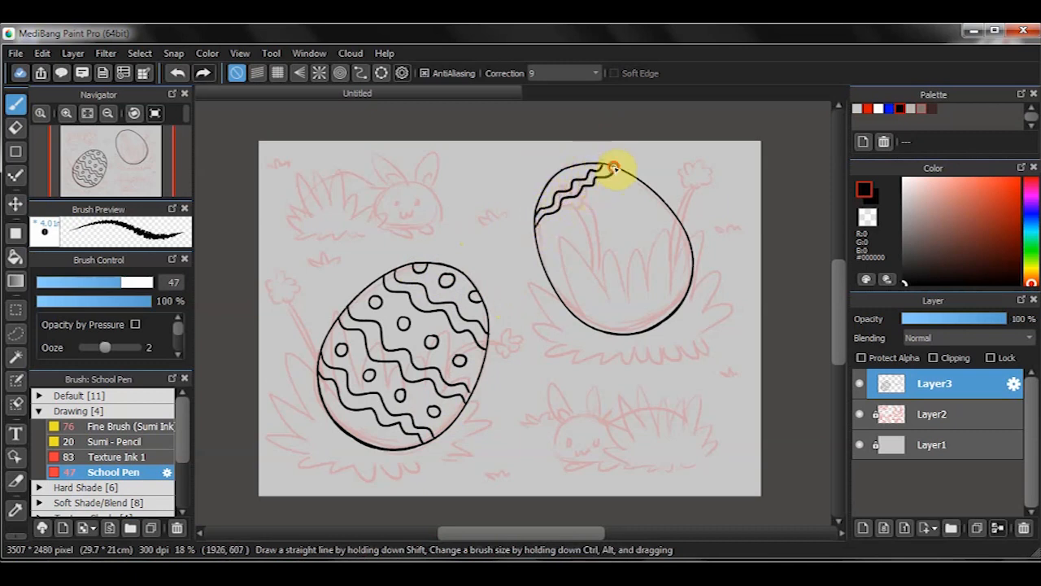
pyautogui.moveTo(540, 244); pyautogui.dragTo(581, 216)
pyautogui.moveTo(540, 250); pyautogui.dragTo(574, 233)
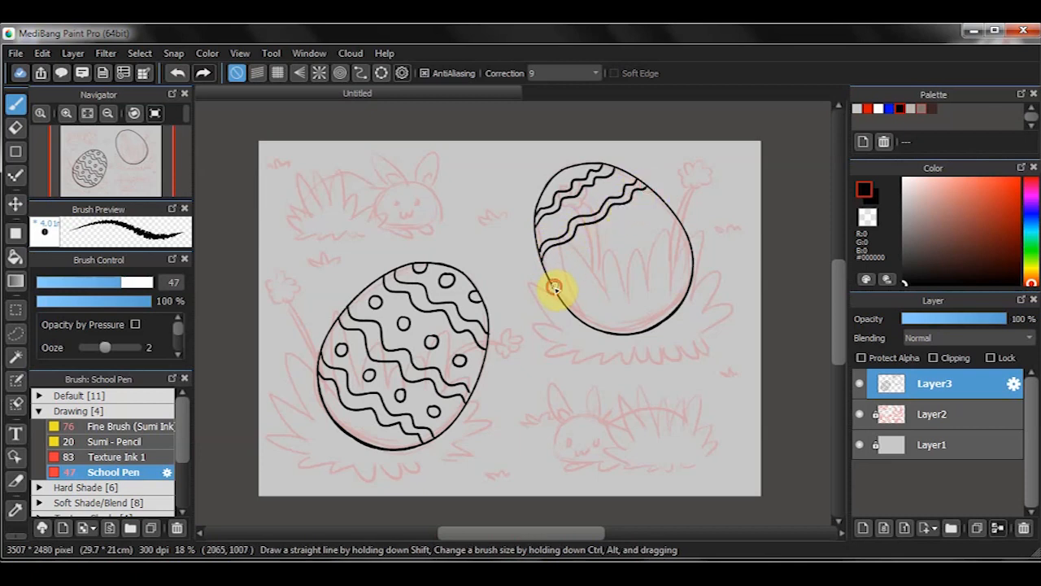
pyautogui.moveTo(642, 220); pyautogui.dragTo(663, 202)
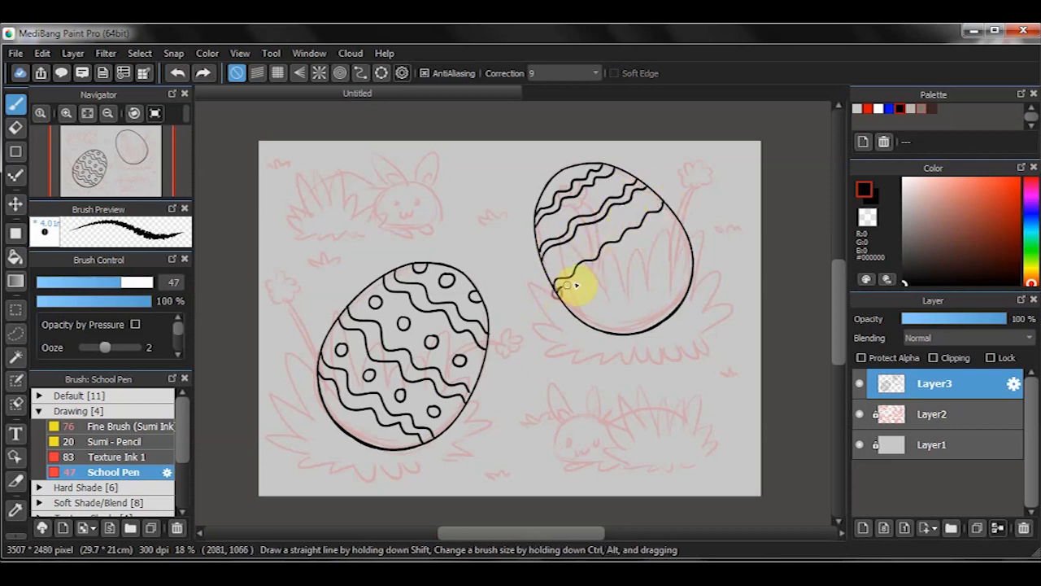
pyautogui.moveTo(569, 299)
pyautogui.mouseDown()
pyautogui.moveTo(604, 298)
pyautogui.moveTo(690, 229)
pyautogui.mouseUp()
pyautogui.moveTo(583, 322); pyautogui.dragTo(633, 291)
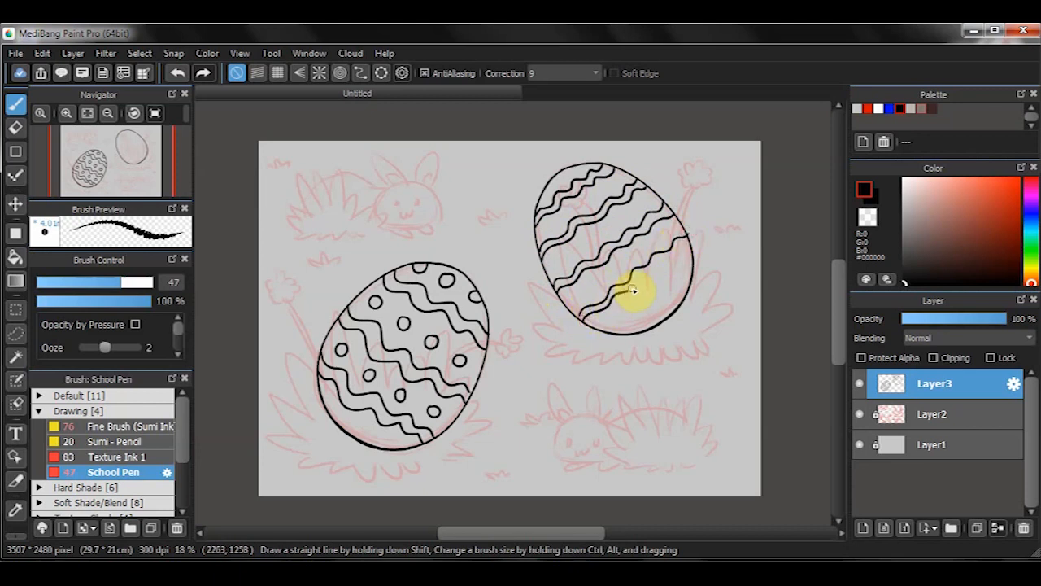
pyautogui.moveTo(661, 259); pyautogui.dragTo(688, 236)
pyautogui.moveTo(620, 330); pyautogui.dragTo(683, 281)
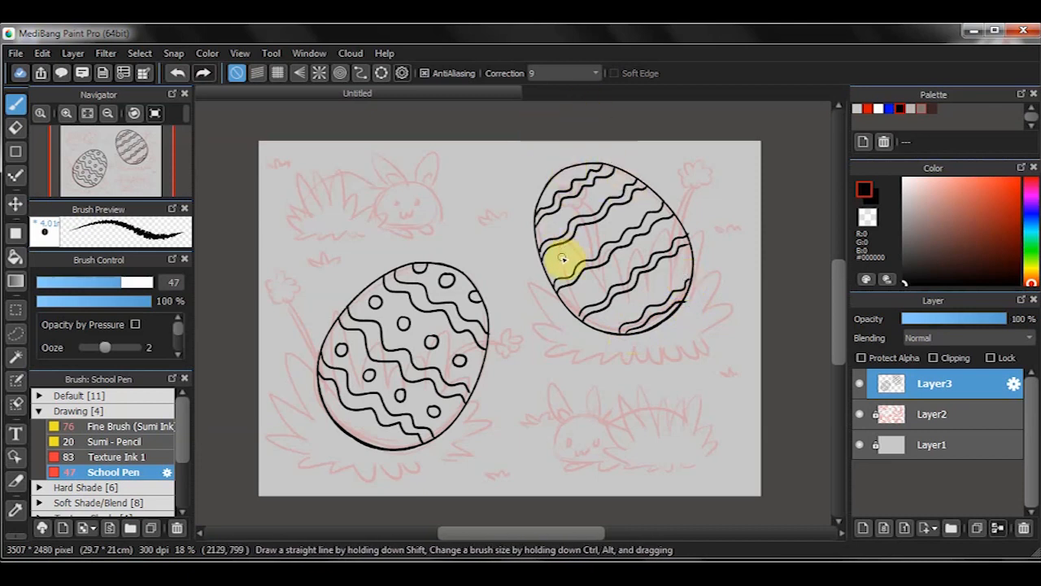
# Draw the lower-right rabbit's round head and curved back in black over the sketch.
pyautogui.press('e')
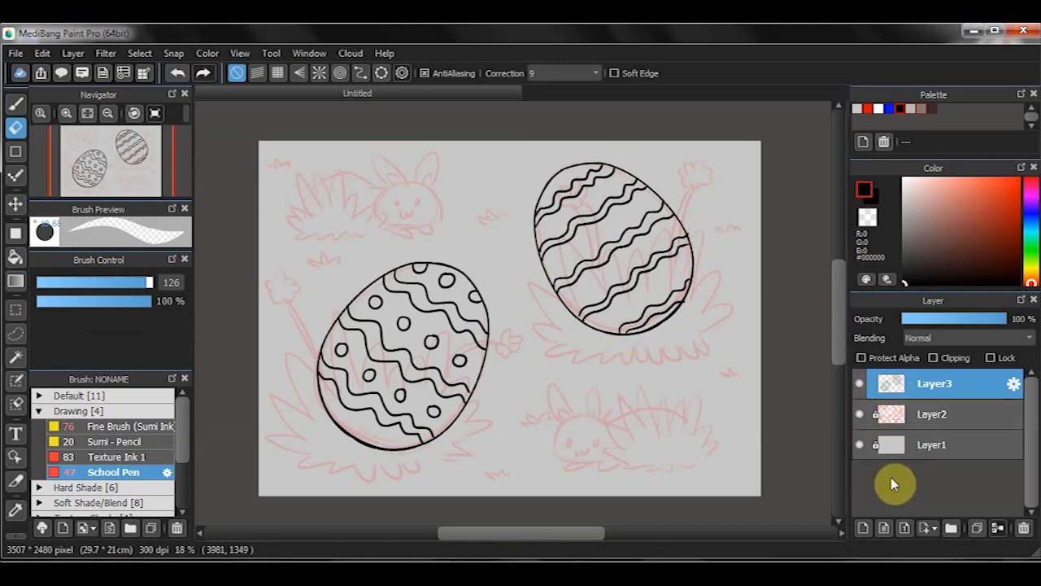
pyautogui.press('b')
pyautogui.moveTo(610, 431)
pyautogui.mouseDown()
pyautogui.moveTo(560, 449)
pyautogui.moveTo(596, 423)
pyautogui.moveTo(558, 442)
pyautogui.moveTo(574, 457)
pyautogui.moveTo(613, 460)
pyautogui.mouseUp()
pyautogui.hotkey('ctrl', 'z')
pyautogui.hotkey('ctrl', 'z')
pyautogui.hotkey('ctrl', 'z')
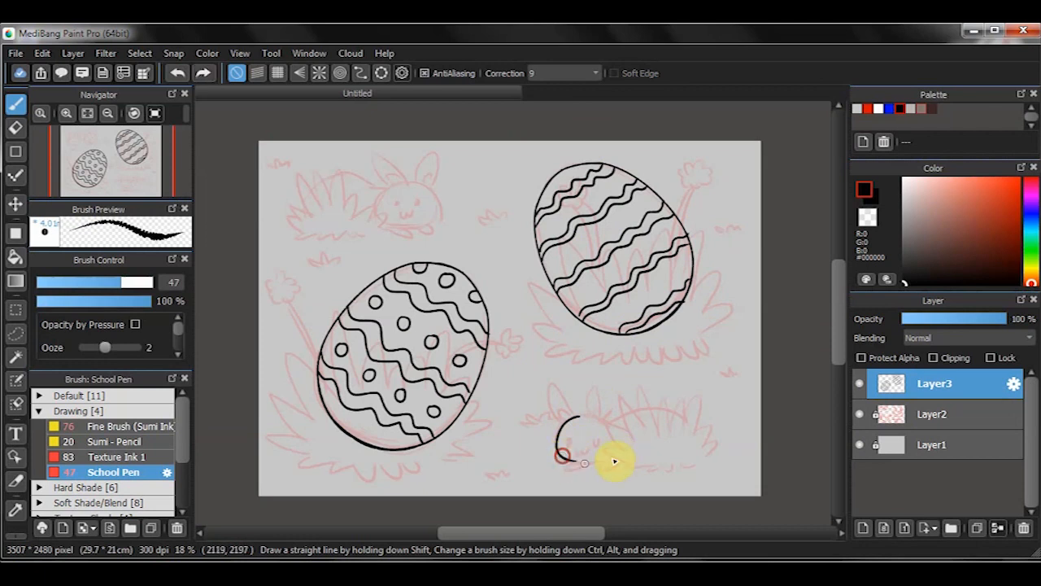
pyautogui.moveTo(576, 420)
pyautogui.mouseDown()
pyautogui.moveTo(617, 461)
pyautogui.moveTo(612, 423)
pyautogui.moveTo(663, 424)
pyautogui.moveTo(688, 427)
pyautogui.mouseUp()
pyautogui.hotkey('ctrl', 'z')
# Draw the lower-right rabbit's face, two long ears with inner lines, and its front paws.
pyautogui.moveTo(569, 436); pyautogui.dragTo(569, 444)
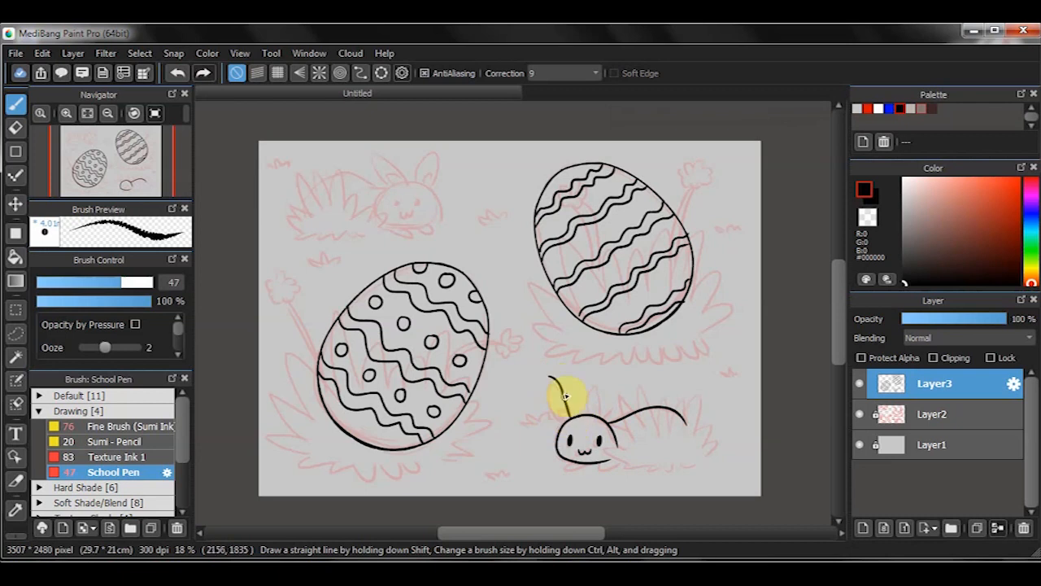
pyautogui.moveTo(552, 380)
pyautogui.mouseDown()
pyautogui.moveTo(546, 409)
pyautogui.moveTo(563, 421)
pyautogui.moveTo(611, 376)
pyautogui.moveTo(616, 407)
pyautogui.mouseUp()
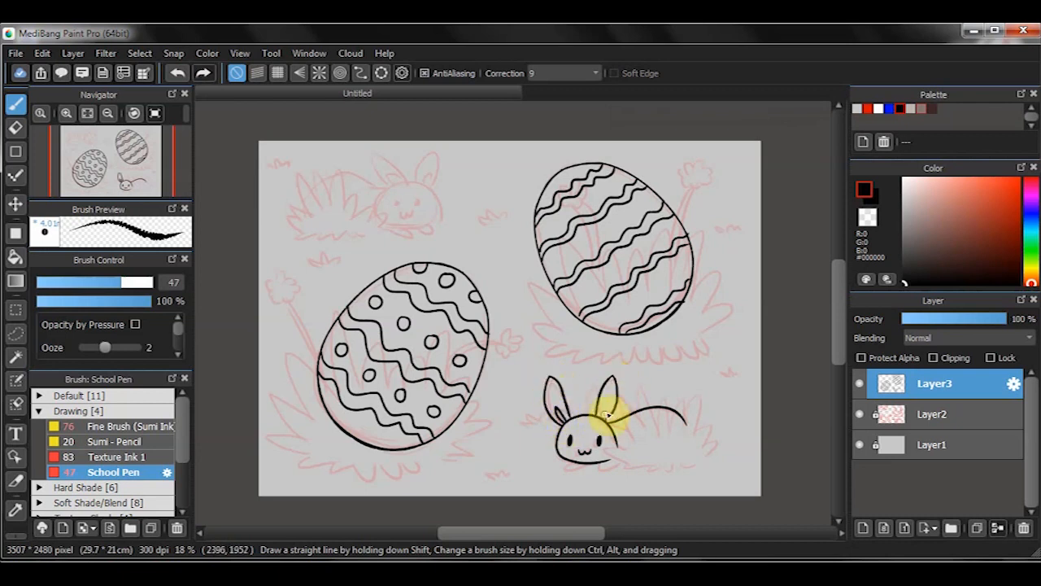
pyautogui.moveTo(577, 461); pyautogui.dragTo(618, 463)
# Select the finished rabbit with a freehand lasso and copy it onto a new layer.
pyautogui.press('l')
pyautogui.moveTo(536, 369)
pyautogui.mouseDown()
pyautogui.moveTo(711, 471)
pyautogui.moveTo(552, 357)
pyautogui.mouseUp()
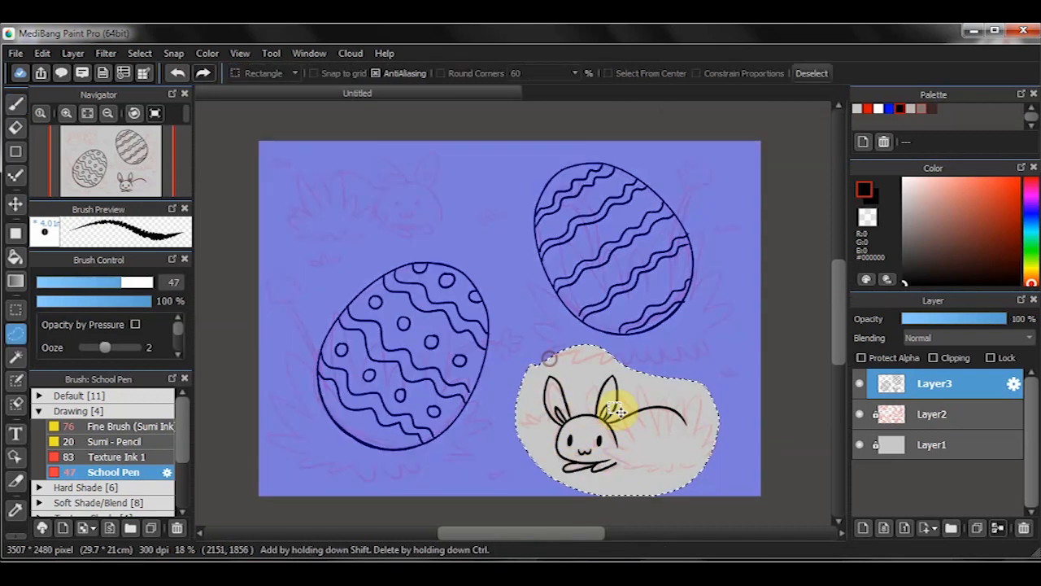
pyautogui.hotkey('ctrl', 'c')
pyautogui.hotkey('ctrl', 'v')
# Flip the rabbit copy horizontally onto the upper-left sketch, adjust its position and merge it into Layer3.
pyautogui.hotkey('ctrl', 't')
pyautogui.click(542, 501)
pyautogui.moveTo(648, 414)
pyautogui.mouseDown()
pyautogui.moveTo(407, 182)
pyautogui.moveTo(420, 181)
pyautogui.mouseUp()
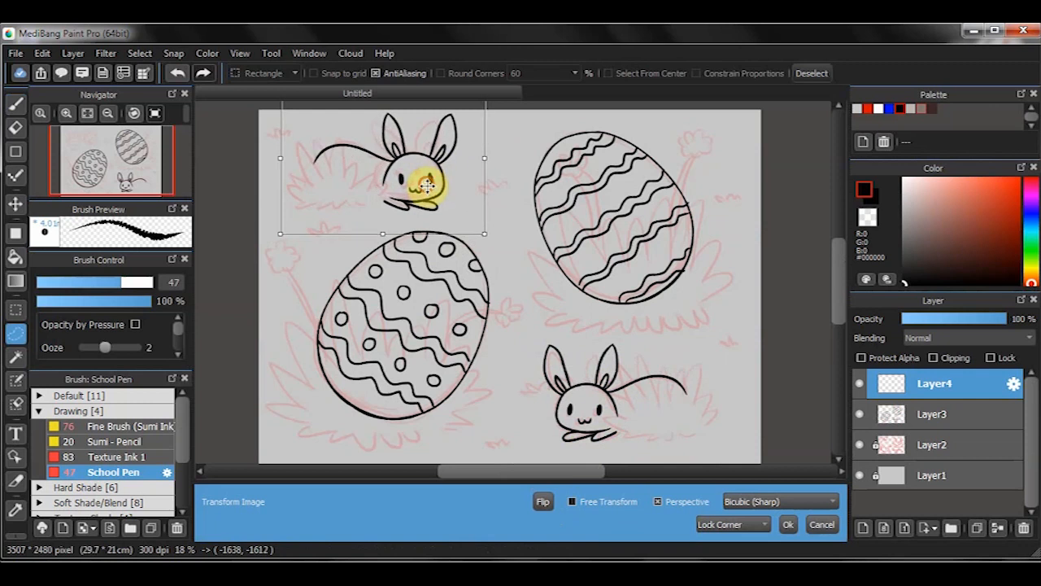
pyautogui.click(789, 523)
pyautogui.hotkey('ctrl', 'd')
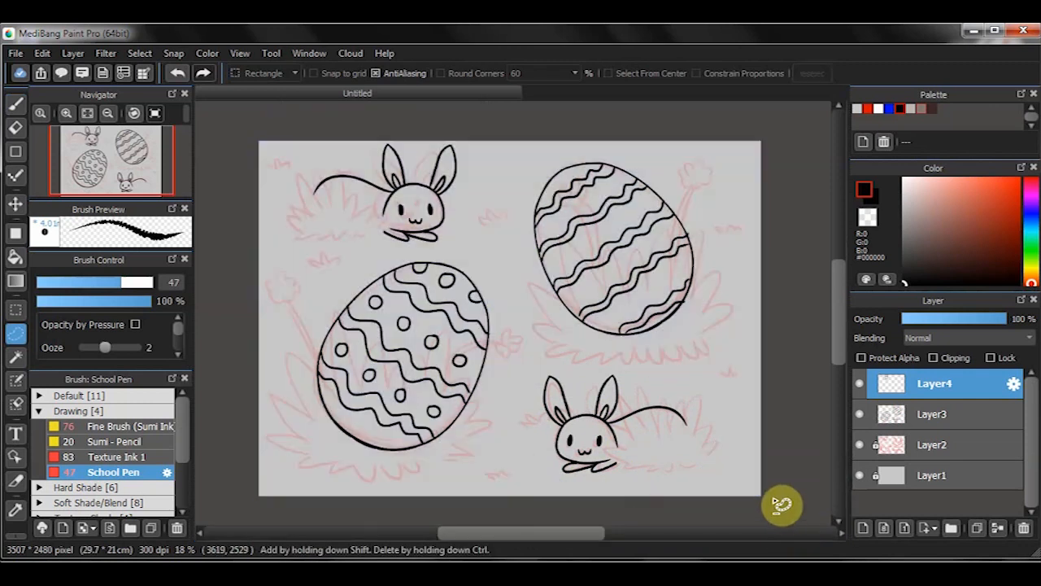
pyautogui.hotkey('ctrl', 't')
pyautogui.press('Return')
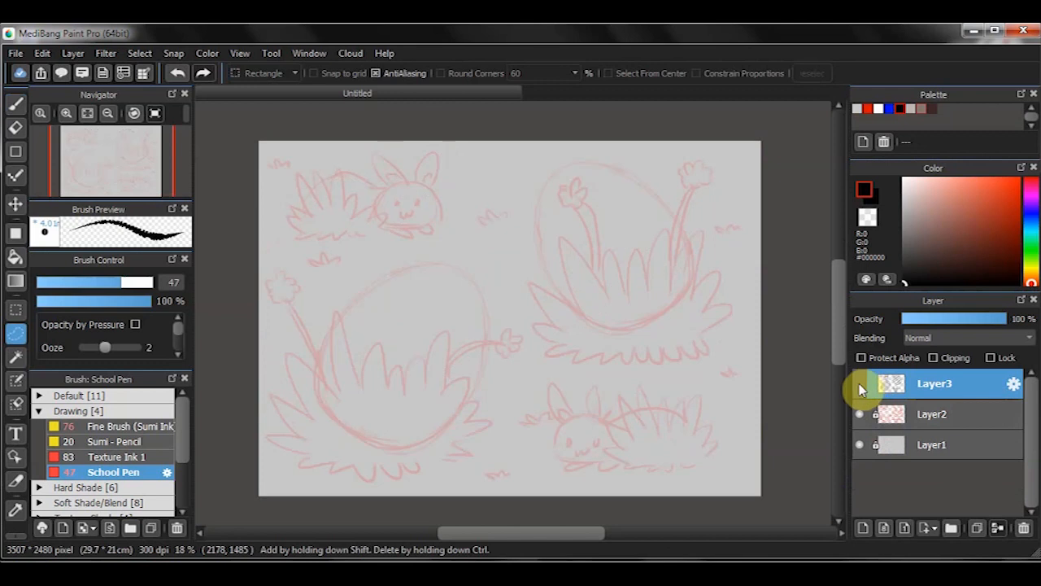
# Show Layer3, add a new layer above it and draw the spiky grass clump around the upper-right egg's base.
pyautogui.click(859, 383)
pyautogui.click(864, 527)
pyautogui.press('b')
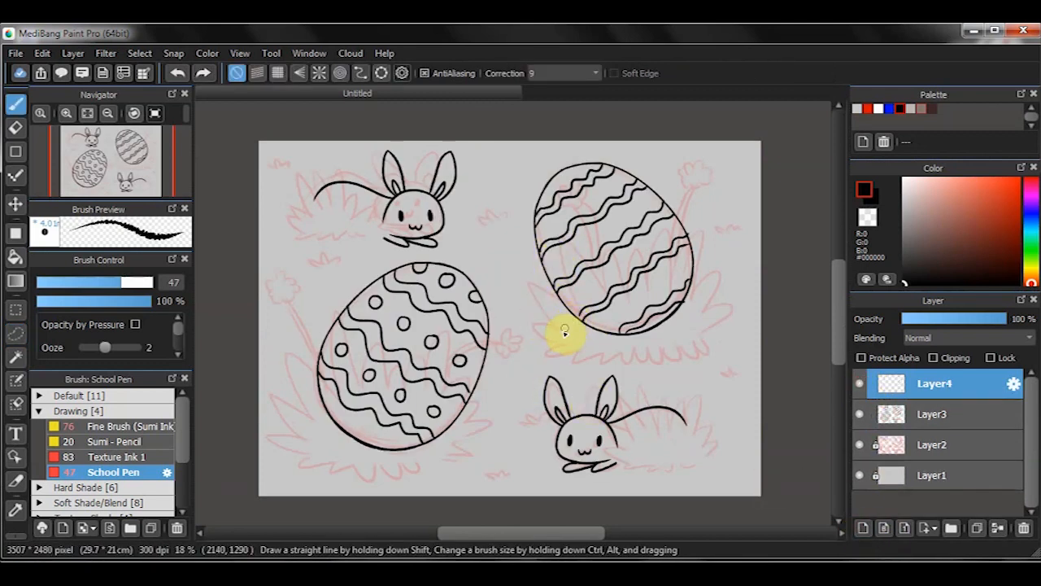
pyautogui.moveTo(574, 356)
pyautogui.mouseDown()
pyautogui.moveTo(548, 339)
pyautogui.moveTo(571, 333)
pyautogui.mouseUp()
pyautogui.hotkey('ctrl', 'z')
pyautogui.hotkey('ctrl', 'z')
pyautogui.moveTo(572, 329)
pyautogui.mouseDown()
pyautogui.moveTo(546, 289)
pyautogui.moveTo(593, 329)
pyautogui.moveTo(657, 295)
pyautogui.moveTo(606, 312)
pyautogui.moveTo(613, 266)
pyautogui.moveTo(635, 308)
pyautogui.moveTo(648, 305)
pyautogui.moveTo(638, 312)
pyautogui.moveTo(671, 308)
pyautogui.moveTo(700, 325)
pyautogui.moveTo(722, 316)
pyautogui.moveTo(706, 330)
pyautogui.moveTo(700, 319)
pyautogui.moveTo(692, 346)
pyautogui.moveTo(575, 359)
pyautogui.moveTo(634, 367)
pyautogui.moveTo(703, 353)
pyautogui.mouseUp()
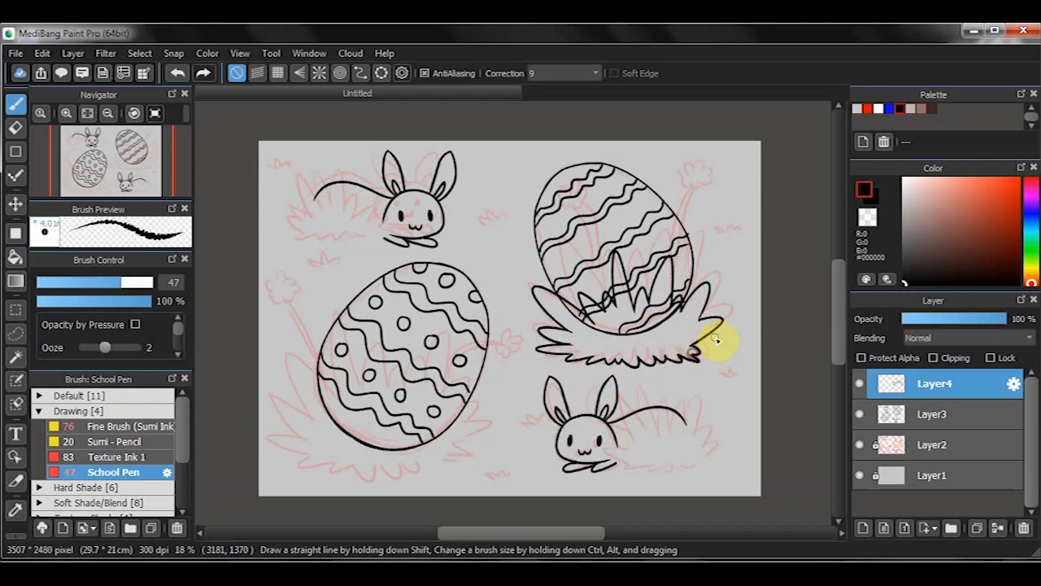
# Draw the spiky grass clump around the base of the lower-left egg in black.
pyautogui.moveTo(290, 439)
pyautogui.mouseDown()
pyautogui.moveTo(319, 454)
pyautogui.moveTo(303, 455)
pyautogui.moveTo(311, 436)
pyautogui.moveTo(316, 450)
pyautogui.moveTo(350, 421)
pyautogui.moveTo(420, 422)
pyautogui.moveTo(405, 413)
pyautogui.moveTo(439, 416)
pyautogui.moveTo(441, 456)
pyautogui.mouseUp()
pyautogui.hotkey('ctrl', 'z')
pyautogui.hotkey('ctrl', 'z')
pyautogui.hotkey('ctrl', 'z')
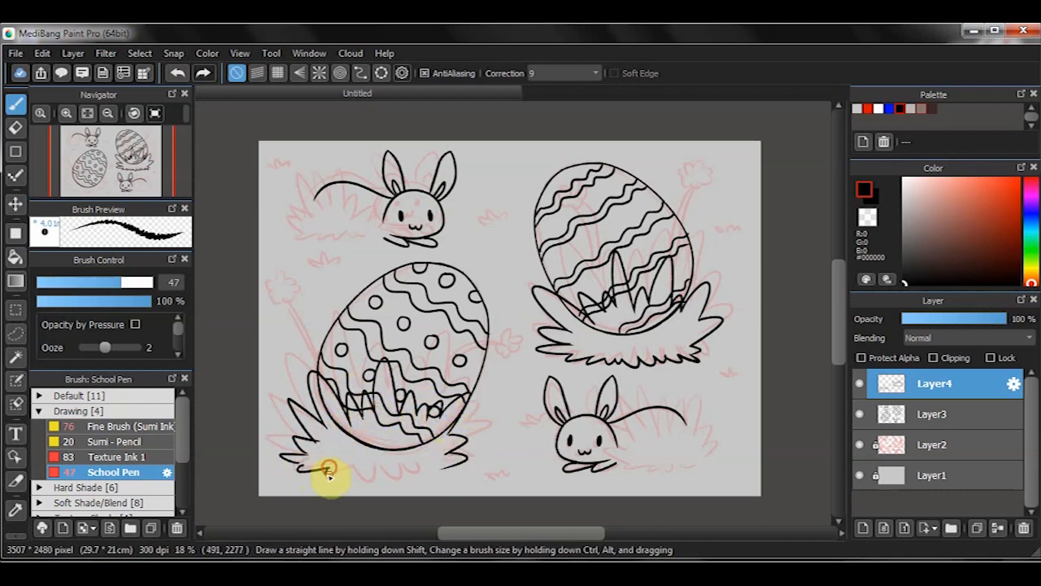
pyautogui.moveTo(386, 474); pyautogui.dragTo(467, 460)
# Draw grass clumps covering both rabbits' backs and scatter small grass tufts in the empty areas.
pyautogui.moveTo(633, 464)
pyautogui.mouseDown()
pyautogui.moveTo(639, 395)
pyautogui.moveTo(675, 399)
pyautogui.moveTo(681, 427)
pyautogui.moveTo(664, 428)
pyautogui.moveTo(680, 434)
pyautogui.moveTo(646, 449)
pyautogui.moveTo(640, 423)
pyautogui.moveTo(691, 439)
pyautogui.moveTo(702, 461)
pyautogui.moveTo(661, 474)
pyautogui.mouseUp()
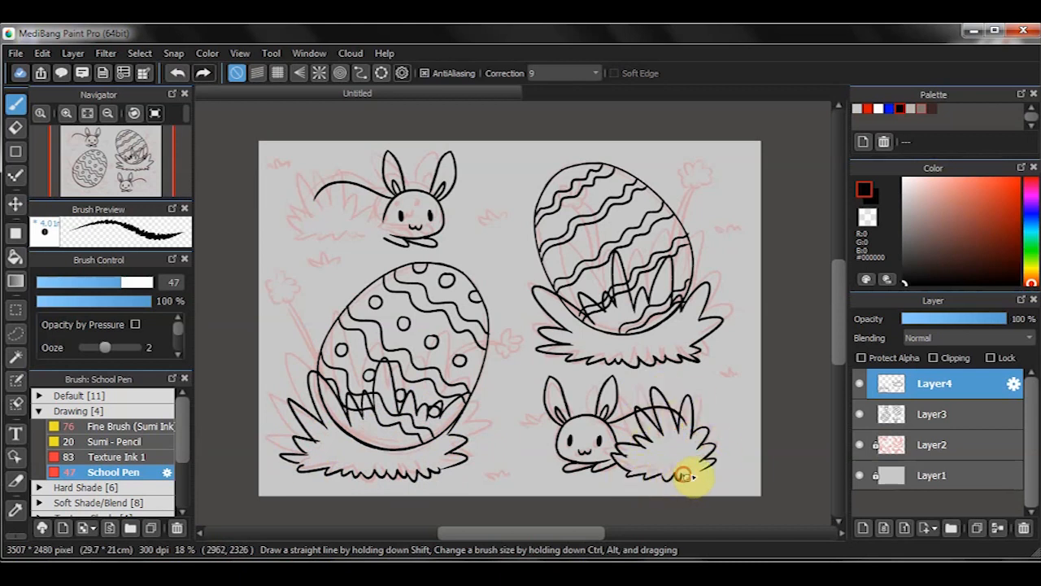
pyautogui.moveTo(295, 230)
pyautogui.mouseDown()
pyautogui.moveTo(325, 195)
pyautogui.moveTo(334, 213)
pyautogui.moveTo(379, 234)
pyautogui.moveTo(365, 226)
pyautogui.moveTo(371, 216)
pyautogui.moveTo(379, 233)
pyautogui.moveTo(300, 241)
pyautogui.moveTo(384, 237)
pyautogui.mouseUp()
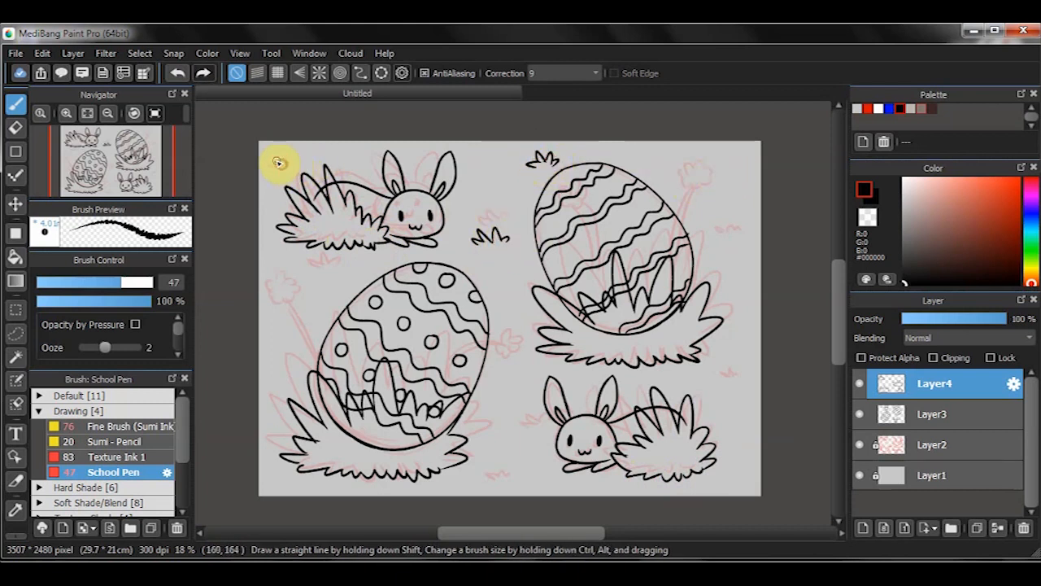
pyautogui.moveTo(519, 472); pyautogui.dragTo(533, 465)
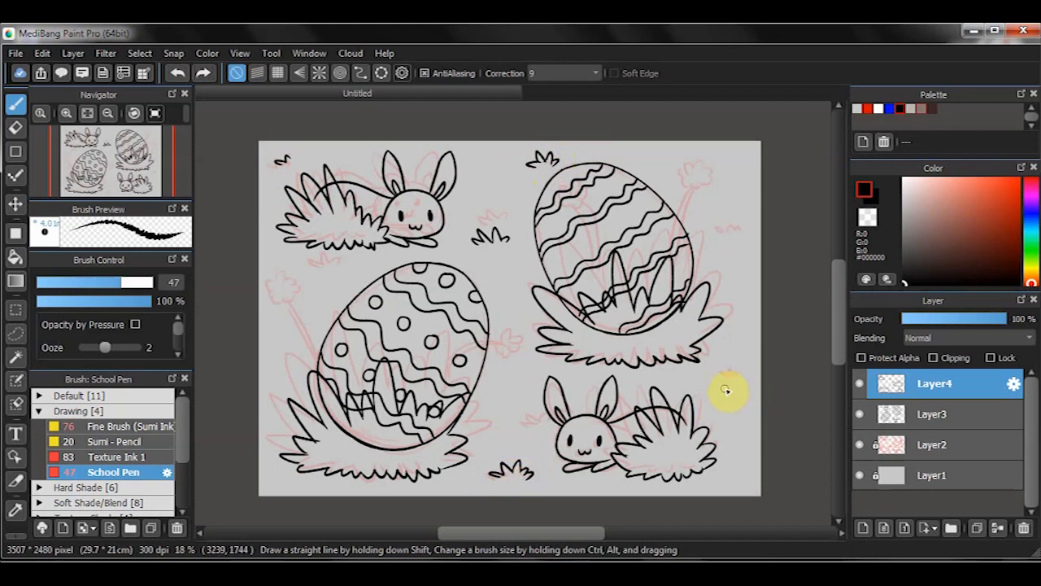
pyautogui.moveTo(741, 389); pyautogui.dragTo(749, 380)
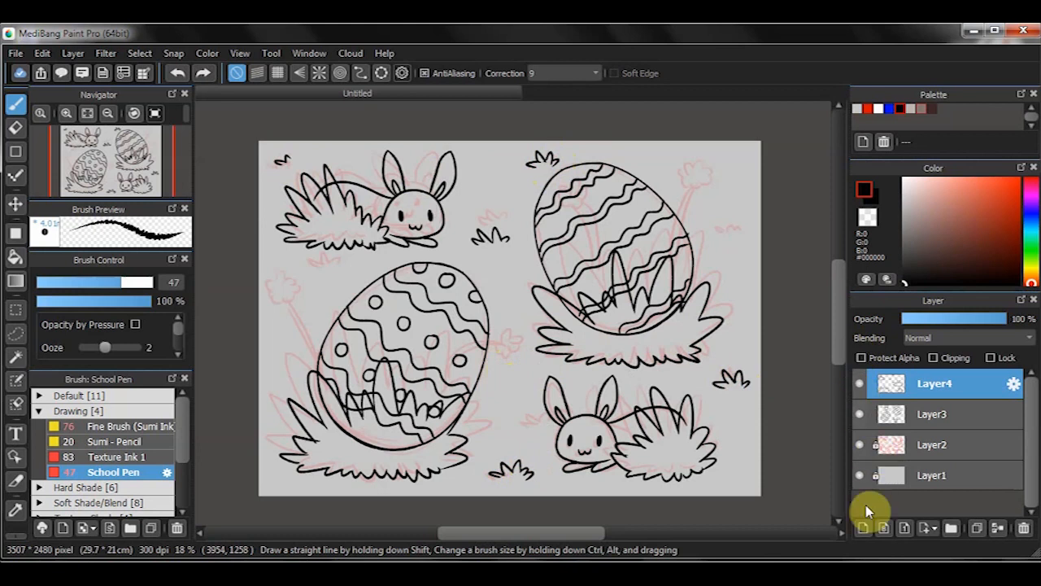
# Add a new layer and draw two five-petal flowers on curved double-line stems, one on each side of the lower-left egg.
pyautogui.click(863, 526)
pyautogui.moveTo(293, 283); pyautogui.dragTo(301, 286)
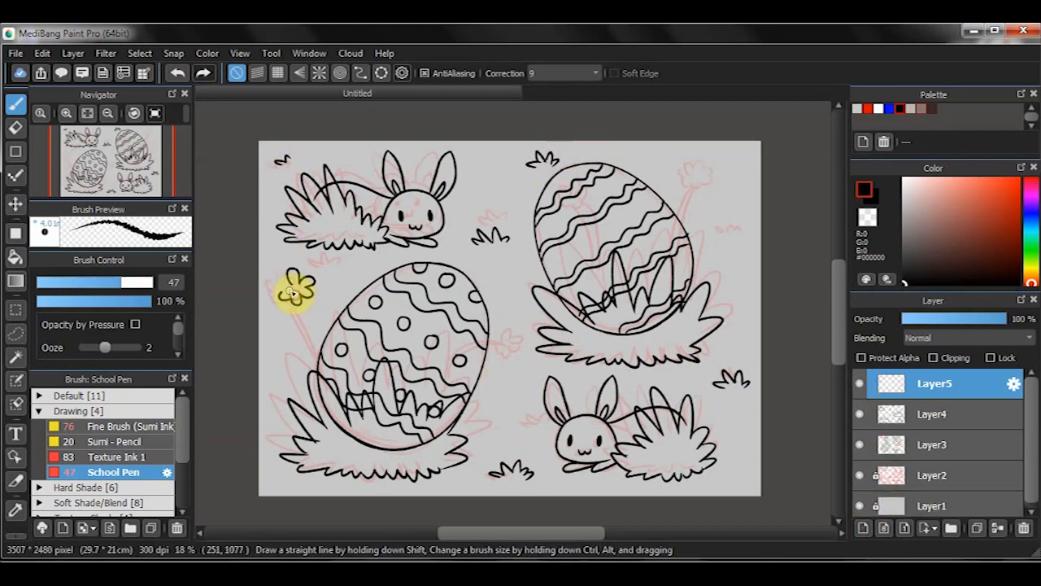
pyautogui.moveTo(307, 301)
pyautogui.mouseDown()
pyautogui.moveTo(343, 369)
pyautogui.moveTo(353, 431)
pyautogui.mouseUp()
pyautogui.hotkey('ctrl', 'z')
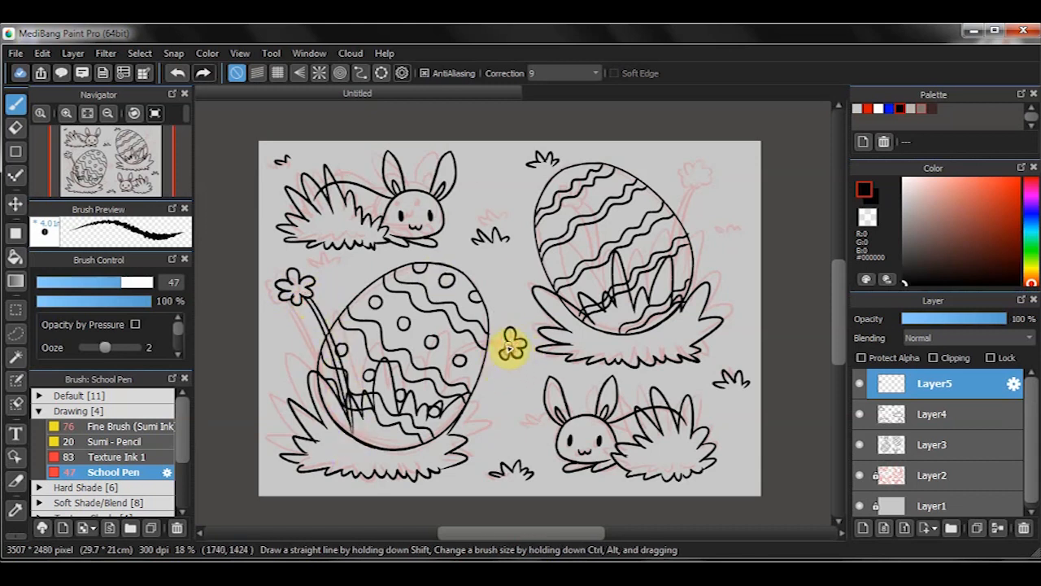
pyautogui.moveTo(503, 350); pyautogui.dragTo(427, 408)
pyautogui.moveTo(495, 356); pyautogui.dragTo(435, 407)
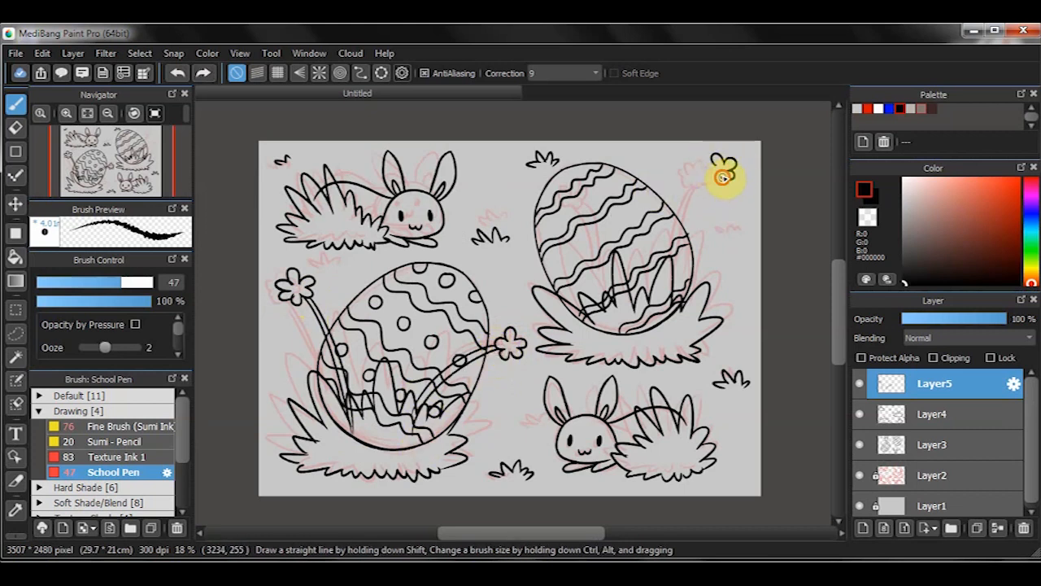
# Draw a tall flower with a curved double-line stem rising from the grass to the upper-right egg's upper right.
pyautogui.moveTo(705, 184); pyautogui.dragTo(672, 218)
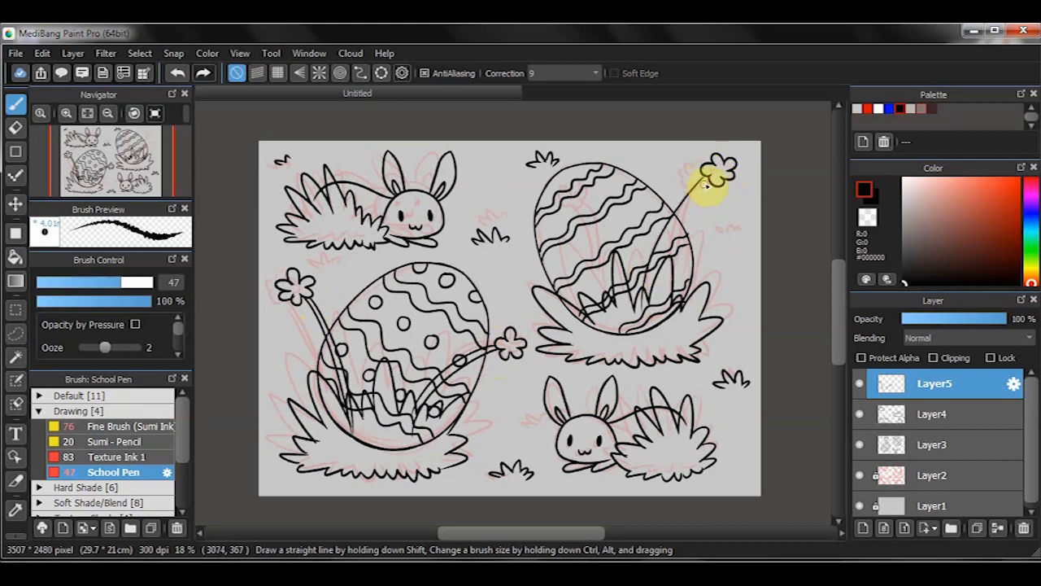
pyautogui.moveTo(711, 179)
pyautogui.mouseDown()
pyautogui.moveTo(668, 254)
pyautogui.moveTo(664, 309)
pyautogui.mouseUp()
pyautogui.hotkey('ctrl', 'z')
pyautogui.moveTo(706, 180)
pyautogui.mouseDown()
pyautogui.moveTo(658, 297)
pyautogui.moveTo(658, 261)
pyautogui.moveTo(657, 294)
pyautogui.mouseUp()
pyautogui.hotkey('ctrl', 'z')
pyautogui.hotkey('ctrl', 'z')
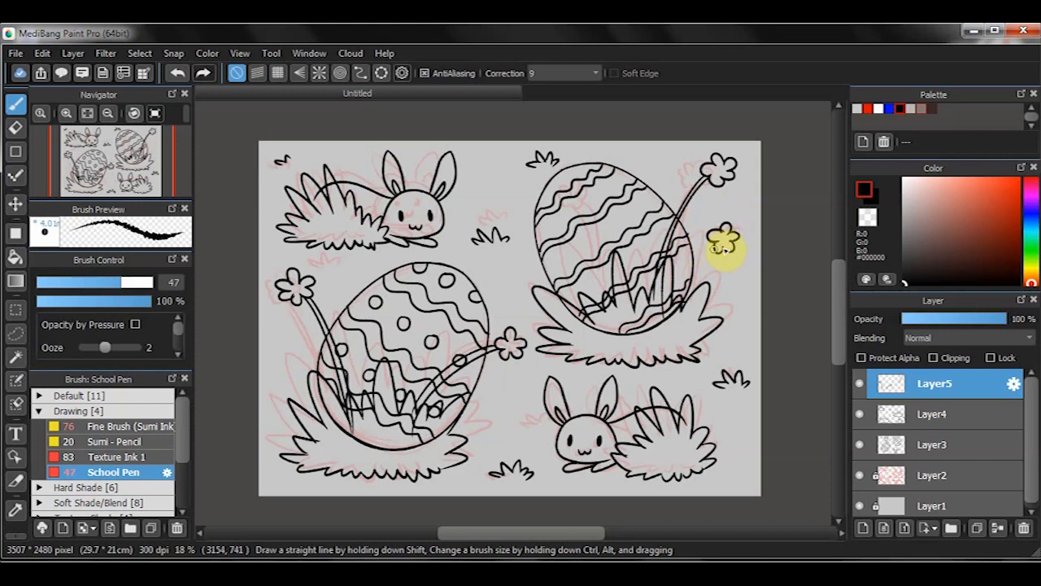
# Draw the curved double-line stem of the shorter flower on the right side of the upper-right egg, redrawing it until it fits.
pyautogui.moveTo(717, 243)
pyautogui.mouseDown()
pyautogui.moveTo(688, 275)
pyautogui.moveTo(680, 347)
pyautogui.mouseUp()
pyautogui.hotkey('ctrl', 'z')
pyautogui.hotkey('ctrl', 'z')
pyautogui.moveTo(717, 246)
pyautogui.mouseDown()
pyautogui.moveTo(689, 312)
pyautogui.moveTo(715, 279)
pyautogui.moveTo(666, 335)
pyautogui.mouseUp()
pyautogui.hotkey('ctrl', 'z')
pyautogui.hotkey('ctrl', 'z')
pyautogui.hotkey('ctrl', 'z')
pyautogui.moveTo(716, 244)
pyautogui.mouseDown()
pyautogui.moveTo(675, 349)
pyautogui.moveTo(675, 335)
pyautogui.mouseUp()
pyautogui.hotkey('ctrl', 'z')
pyautogui.hotkey('ctrl', 'z')
pyautogui.moveTo(715, 242); pyautogui.dragTo(674, 335)
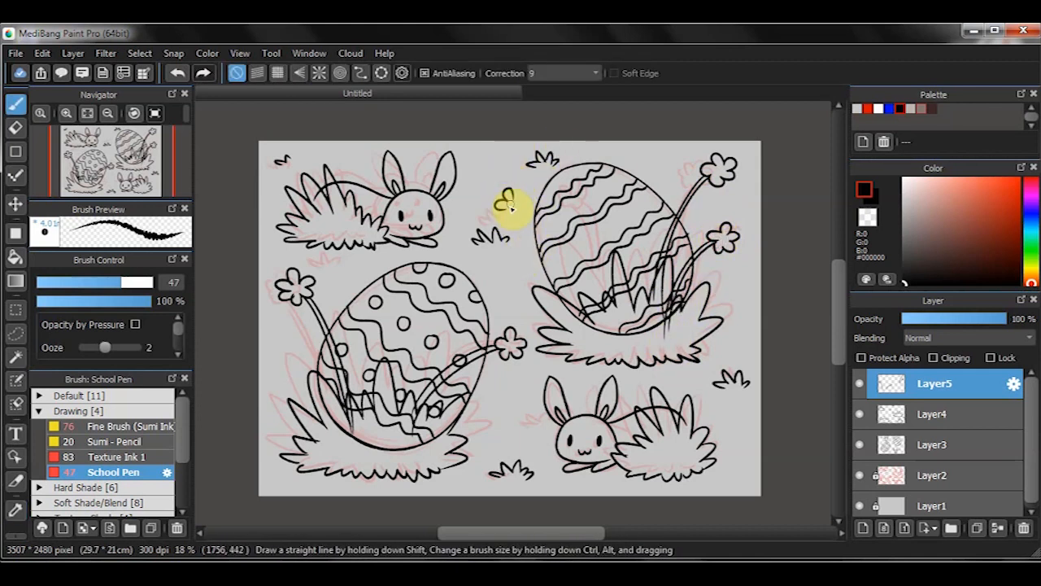
# Draw a flower with a double-line stem on the left side of the upper-right egg, reaching down into the grass.
pyautogui.moveTo(511, 213); pyautogui.dragTo(523, 192)
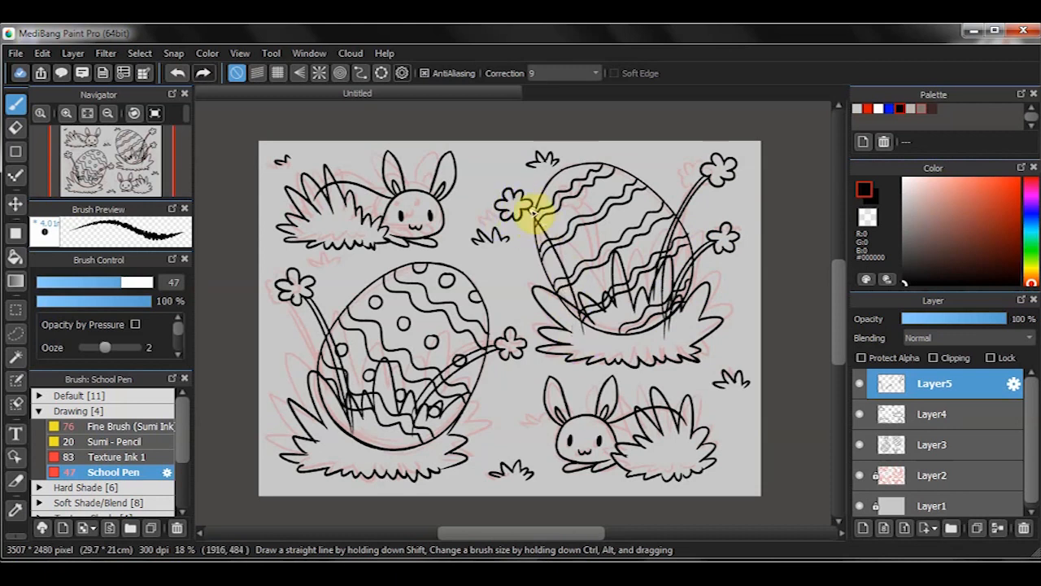
pyautogui.moveTo(527, 210)
pyautogui.mouseDown()
pyautogui.moveTo(572, 293)
pyautogui.moveTo(581, 350)
pyautogui.moveTo(554, 260)
pyautogui.moveTo(583, 337)
pyautogui.moveTo(593, 326)
pyautogui.moveTo(590, 334)
pyautogui.moveTo(809, 435)
pyautogui.moveTo(576, 318)
pyautogui.moveTo(591, 337)
pyautogui.moveTo(569, 312)
pyautogui.moveTo(599, 339)
pyautogui.mouseUp()
pyautogui.hotkey('ctrl', 'z')
pyautogui.hotkey('ctrl', 'z')
# Hide Layer3 and erase the flower stem ends that overlap the two large grass clumps.
pyautogui.press('e')
pyautogui.click(859, 444)
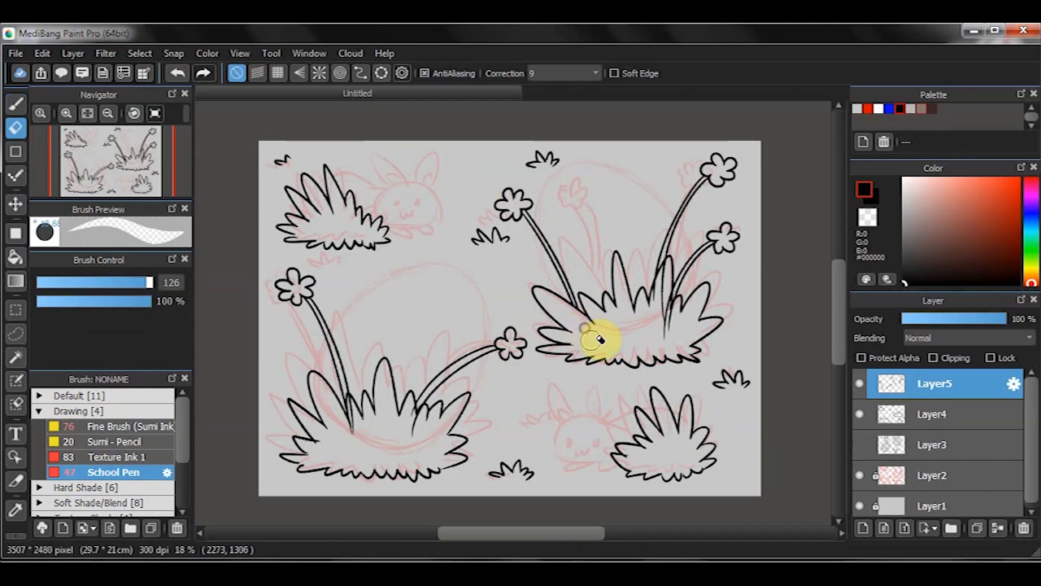
pyautogui.moveTo(657, 356)
pyautogui.mouseDown()
pyautogui.moveTo(674, 284)
pyautogui.moveTo(681, 317)
pyautogui.moveTo(663, 329)
pyautogui.mouseUp()
pyautogui.moveTo(416, 398)
pyautogui.mouseDown()
pyautogui.moveTo(409, 418)
pyautogui.moveTo(353, 409)
pyautogui.moveTo(356, 436)
pyautogui.moveTo(353, 395)
pyautogui.mouseUp()
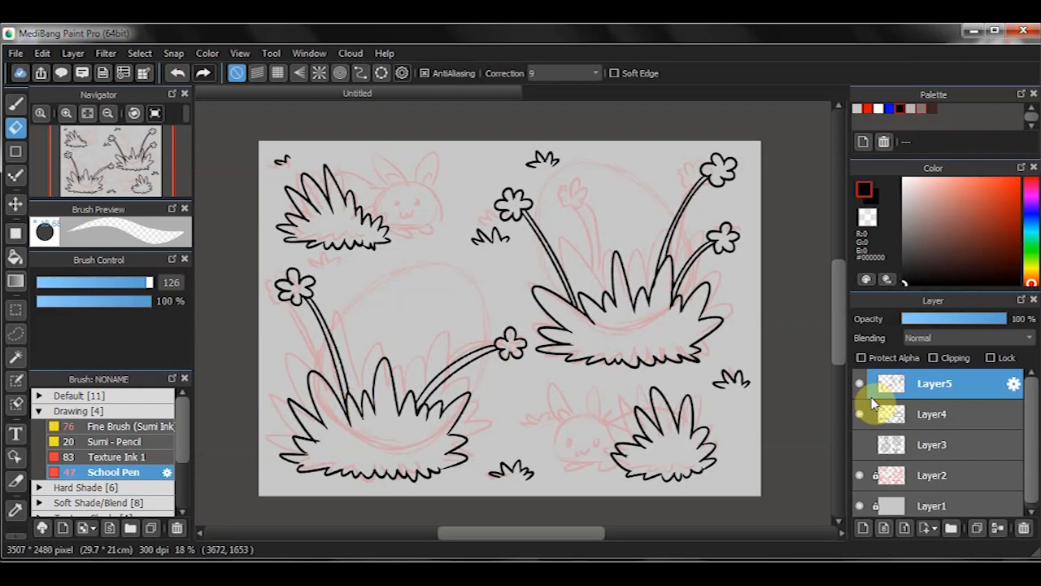
# Merge the flower layer into Layer4 and make Layer3 visible again.
pyautogui.hotkey('ctrl', 'e')
pyautogui.click(860, 384)
pyautogui.click(860, 384)
pyautogui.click(860, 414)
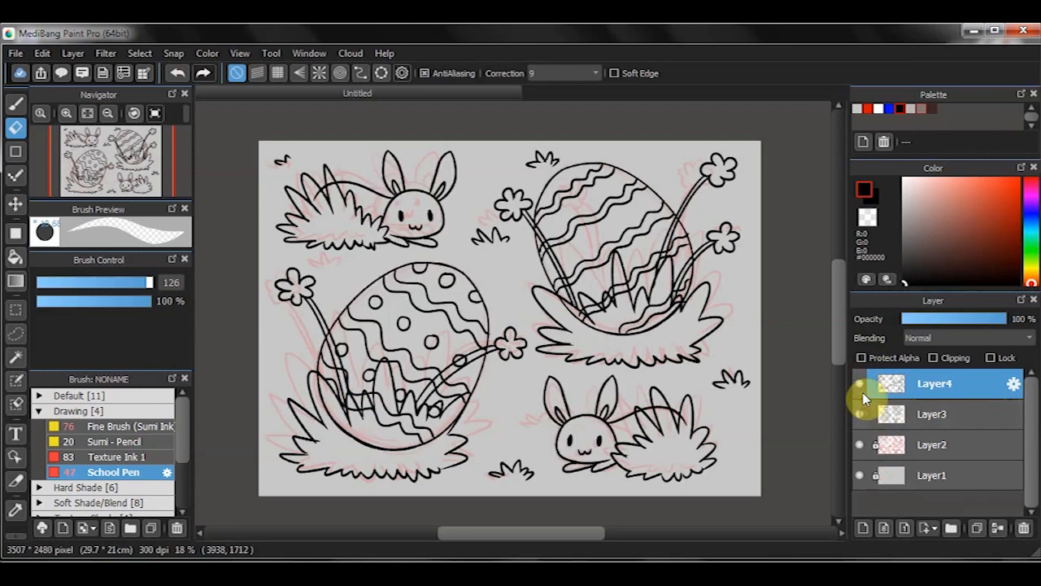
# Hide the red sketch layer and erase the lower-left edge of the polka-dot egg's outline on Layer3.
pyautogui.click(899, 414)
pyautogui.moveTo(329, 389)
pyautogui.mouseDown()
pyautogui.moveTo(347, 415)
pyautogui.moveTo(323, 383)
pyautogui.moveTo(425, 463)
pyautogui.mouseUp()
pyautogui.click(860, 383)
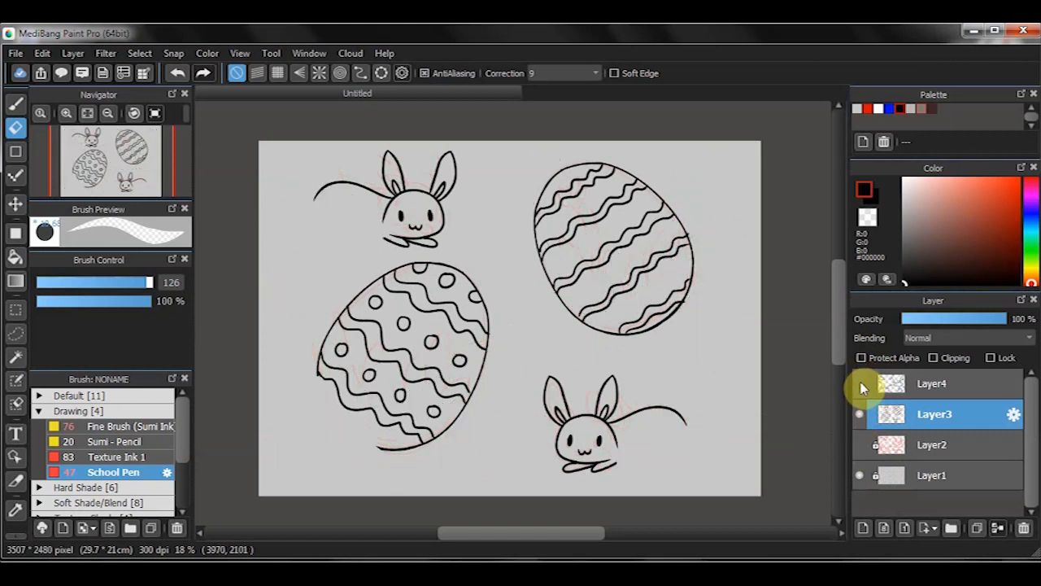
# Select the grass and flower shapes of Layer4 by magic-wanding the surrounding background and inverting the selection, keeping Layer3 active.
pyautogui.click(860, 413)
pyautogui.click(859, 383)
pyautogui.press('w')
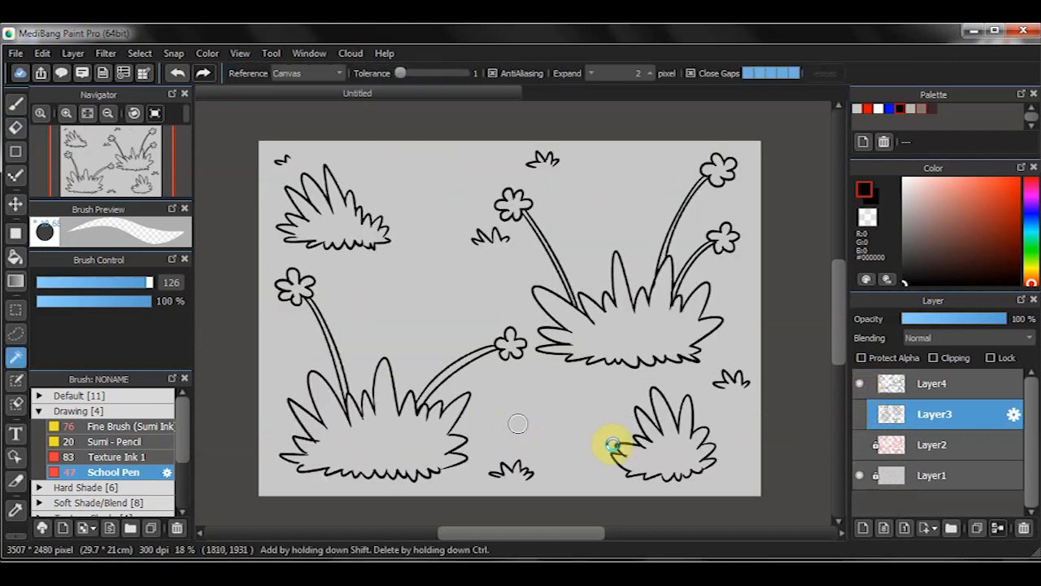
pyautogui.click(661, 418)
pyautogui.click(860, 383)
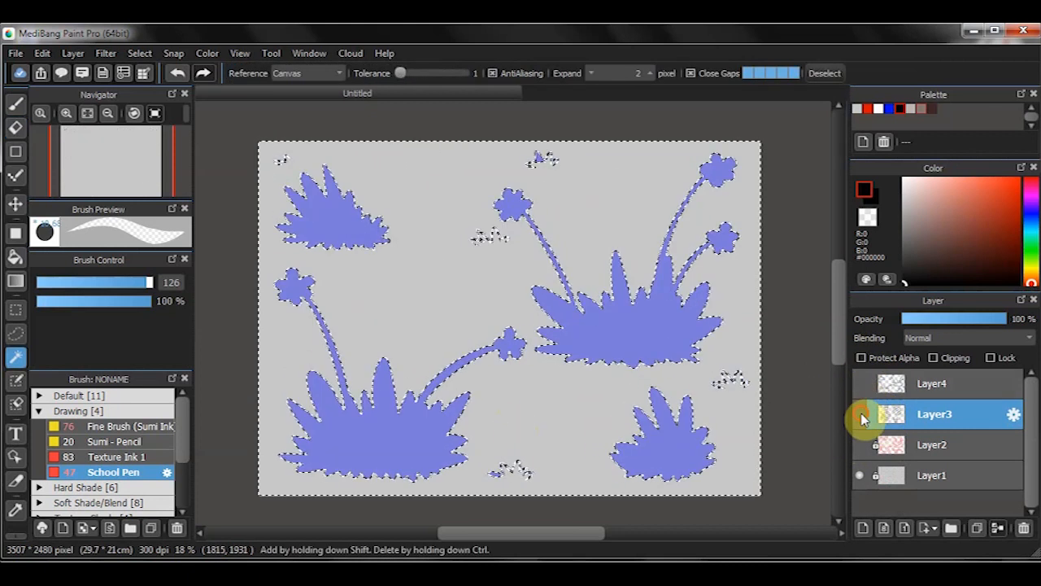
pyautogui.click(859, 414)
pyautogui.hotkey('ctrl', 'i')
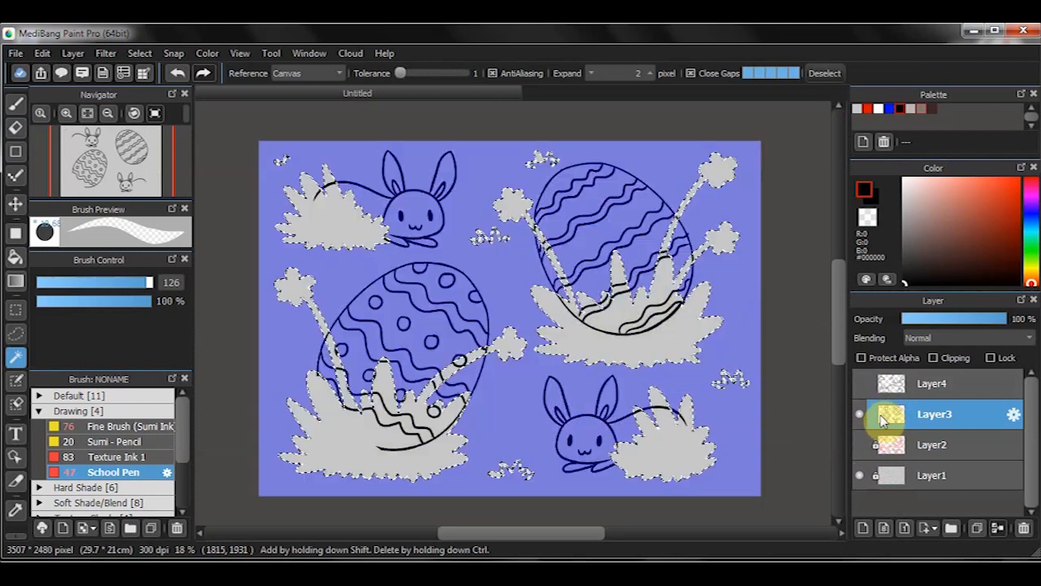
# Delete the egg and rabbit lines inside the selection on Layer3, then deselect and show Layer4.
pyautogui.press('Delete')
pyautogui.hotkey('ctrl', 'd')
pyautogui.click(860, 383)
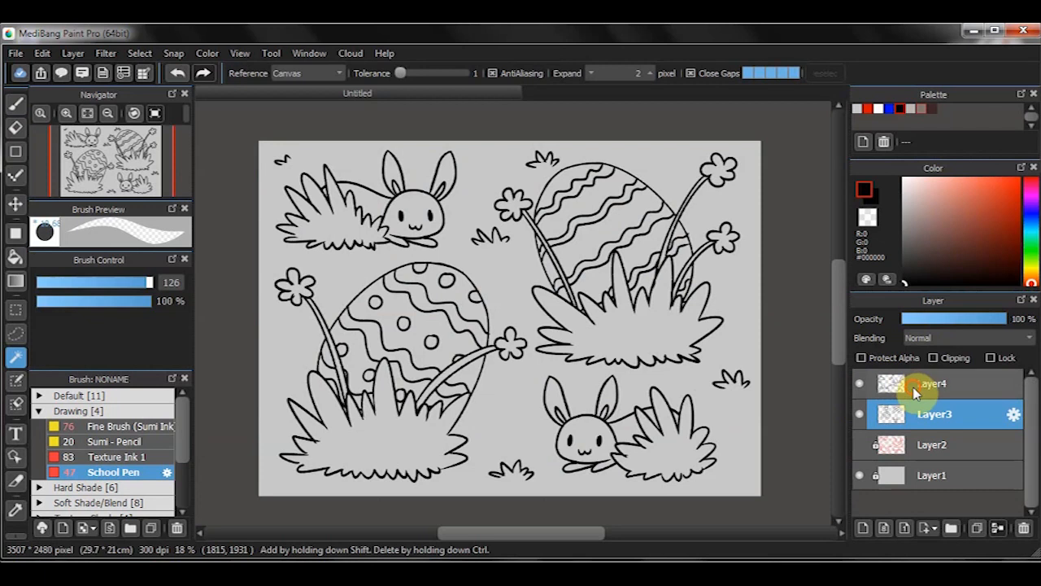
# Draw a small grass tuft left of the lower-left egg and merge Layer4 into Layer3.
pyautogui.click(895, 383)
pyautogui.press('b')
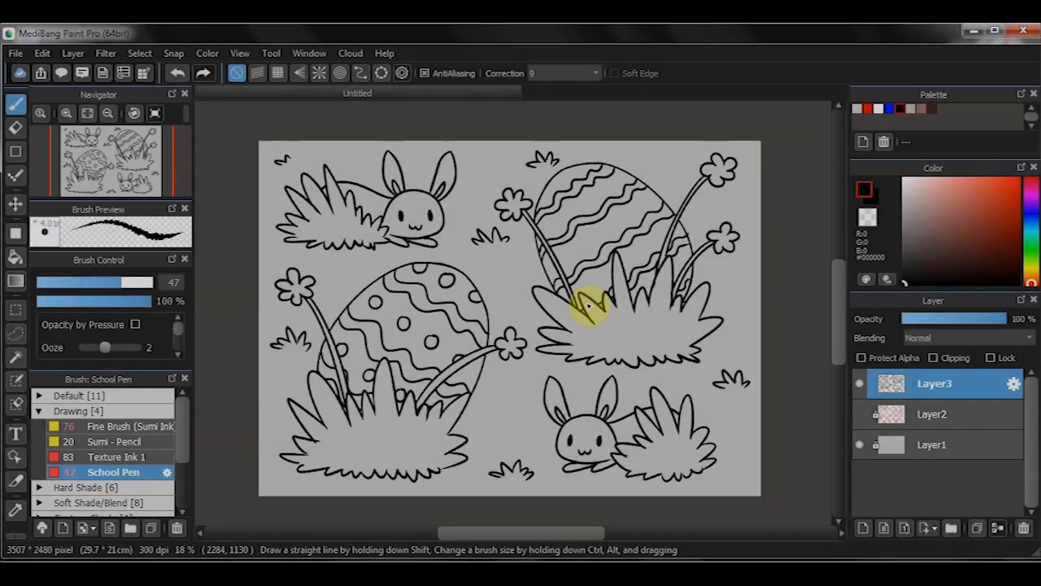
# Reduce the eraser size for touching up the line art around the lower-left egg's grass.
pyautogui.scroll(2, 525, 419)
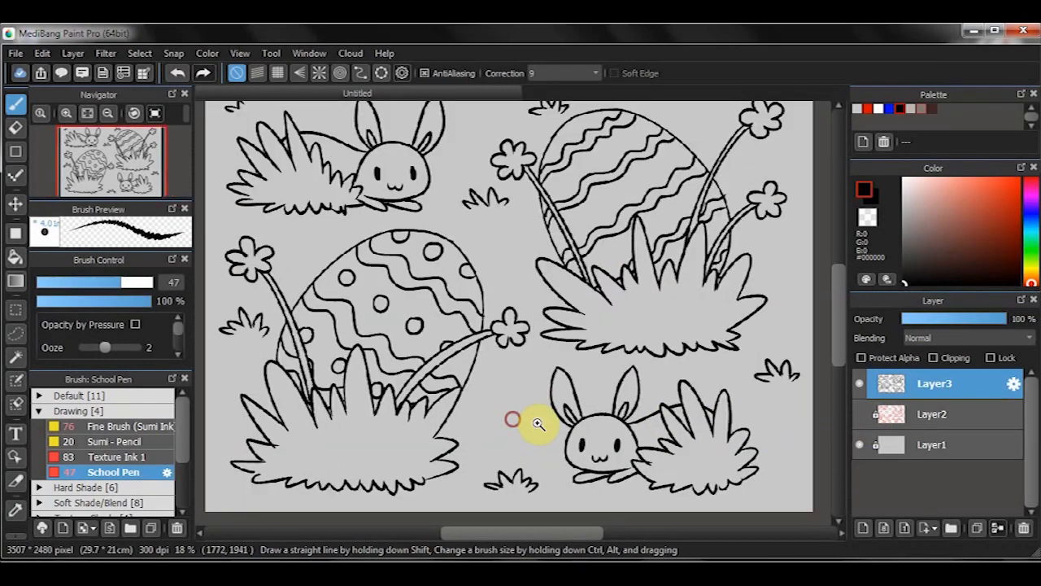
pyautogui.moveTo(562, 376); pyautogui.dragTo(672, 442)
pyautogui.scroll(4, 260, 249)
pyautogui.press('e')
pyautogui.scroll(2, 276, 253)
pyautogui.moveTo(150, 282); pyautogui.dragTo(98, 282)
pyautogui.moveTo(346, 266); pyautogui.dragTo(426, 280)
pyautogui.scroll(-2, 432, 333)
pyautogui.moveTo(486, 377)
pyautogui.mouseDown()
pyautogui.moveTo(420, 346)
pyautogui.moveTo(467, 301)
pyautogui.mouseUp()
# Thicken the creases between the grass blades in the left and middle of the lower-left clump with tapered black strokes.
pyautogui.press('b')
pyautogui.press('e')
pyautogui.press('b')
pyautogui.moveTo(317, 348)
pyautogui.mouseDown()
pyautogui.moveTo(356, 379)
pyautogui.moveTo(284, 389)
pyautogui.moveTo(358, 409)
pyautogui.moveTo(327, 410)
pyautogui.moveTo(336, 414)
pyautogui.mouseUp()
pyautogui.moveTo(367, 217); pyautogui.dragTo(360, 298)
pyautogui.moveTo(476, 313); pyautogui.dragTo(503, 392)
pyautogui.moveTo(523, 293); pyautogui.dragTo(546, 389)
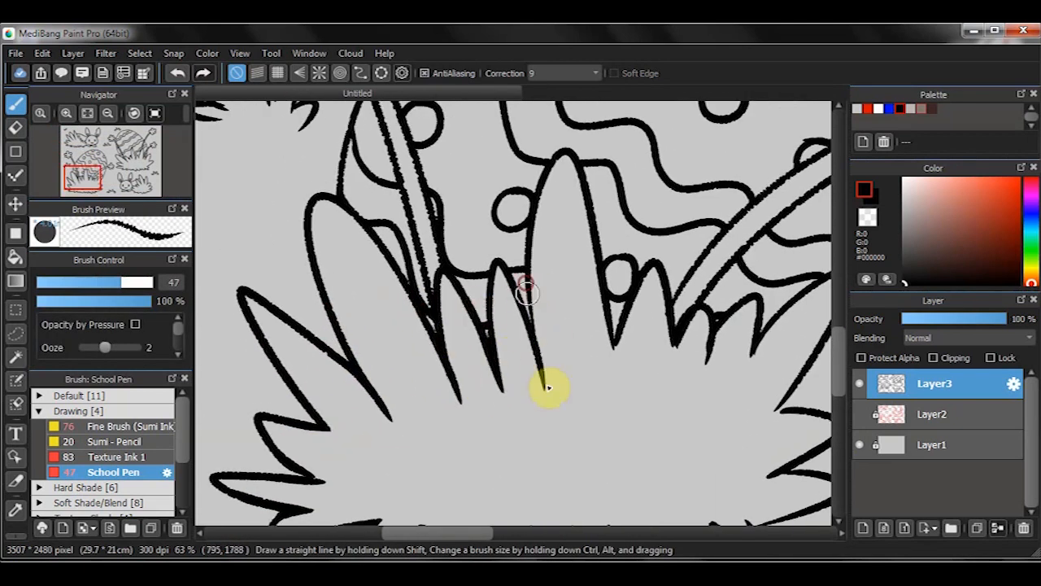
# Thicken the creases between the grass blades on the right side of the lower-left clump.
pyautogui.moveTo(607, 317); pyautogui.dragTo(617, 376)
pyautogui.moveTo(623, 367); pyautogui.dragTo(525, 395)
pyautogui.moveTo(680, 349)
pyautogui.mouseDown()
pyautogui.moveTo(599, 333)
pyautogui.moveTo(564, 394)
pyautogui.mouseUp()
pyautogui.moveTo(590, 352); pyautogui.dragTo(555, 283)
pyautogui.moveTo(579, 329); pyautogui.dragTo(538, 379)
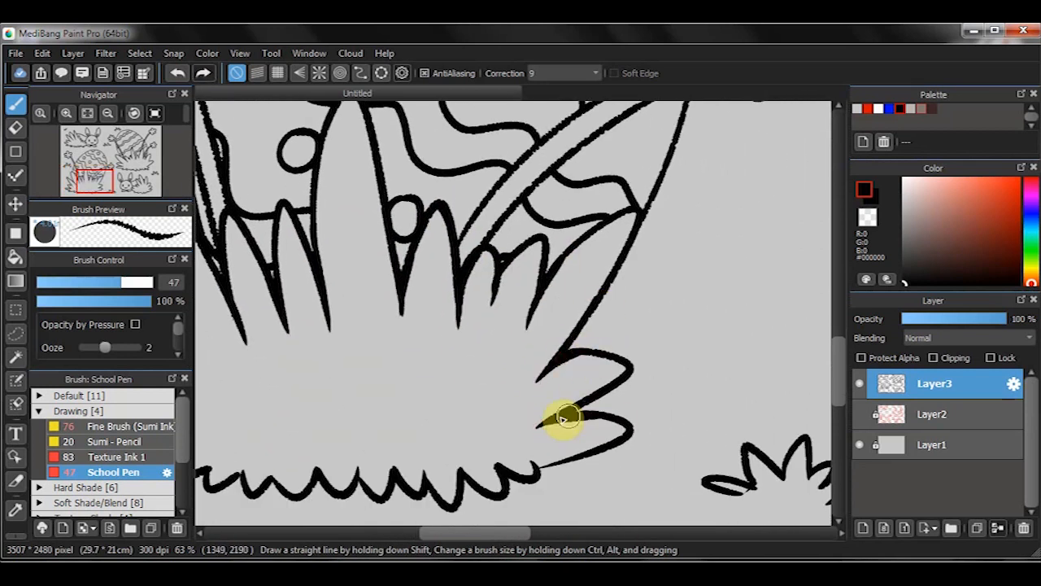
pyautogui.scroll(-1, 567, 416)
pyautogui.scroll(-2, 537, 428)
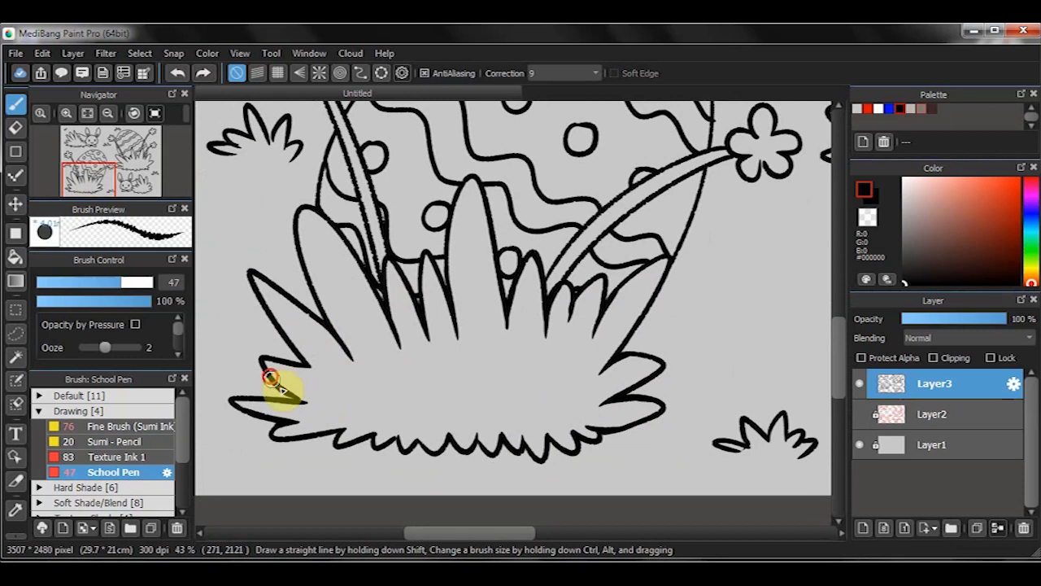
# Thicken the creases between the grass blades at the far left edge of the lower-left clump.
pyautogui.scroll(2, 300, 403)
pyautogui.moveTo(290, 392); pyautogui.dragTo(351, 407)
pyautogui.scroll(-2, 413, 397)
pyautogui.moveTo(413, 397); pyautogui.dragTo(375, 395)
pyautogui.moveTo(382, 416)
pyautogui.mouseDown()
pyautogui.moveTo(387, 402)
pyautogui.moveTo(479, 413)
pyautogui.moveTo(574, 402)
pyautogui.mouseUp()
pyautogui.hotkey('ctrl', 'z')
pyautogui.scroll(-2, 579, 400)
pyautogui.hotkey('ctrl', 'z')
pyautogui.hotkey('ctrl', 'z')
pyautogui.hotkey('ctrl', 'z')
# Draw a small spiky inner grass outline within the empty middle of the lower-left clump.
pyautogui.scroll(2, 367, 431)
pyautogui.moveTo(367, 441)
pyautogui.mouseDown()
pyautogui.moveTo(356, 385)
pyautogui.moveTo(384, 417)
pyautogui.mouseUp()
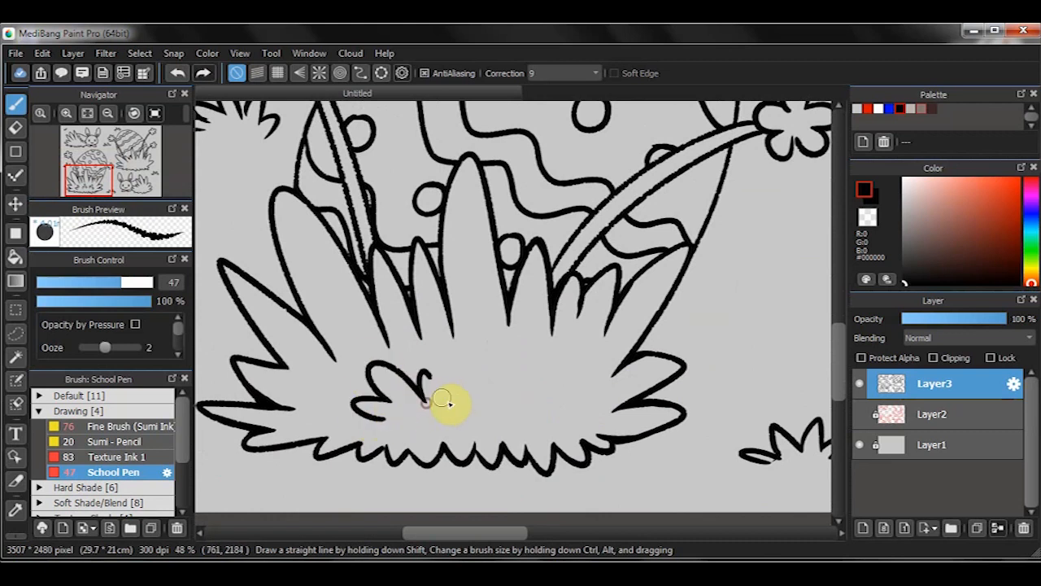
pyautogui.scroll(-2, 569, 279)
# Thicken the petal creases and curved stem of the flower on the right side of the lower-left egg.
pyautogui.scroll(4, 569, 342)
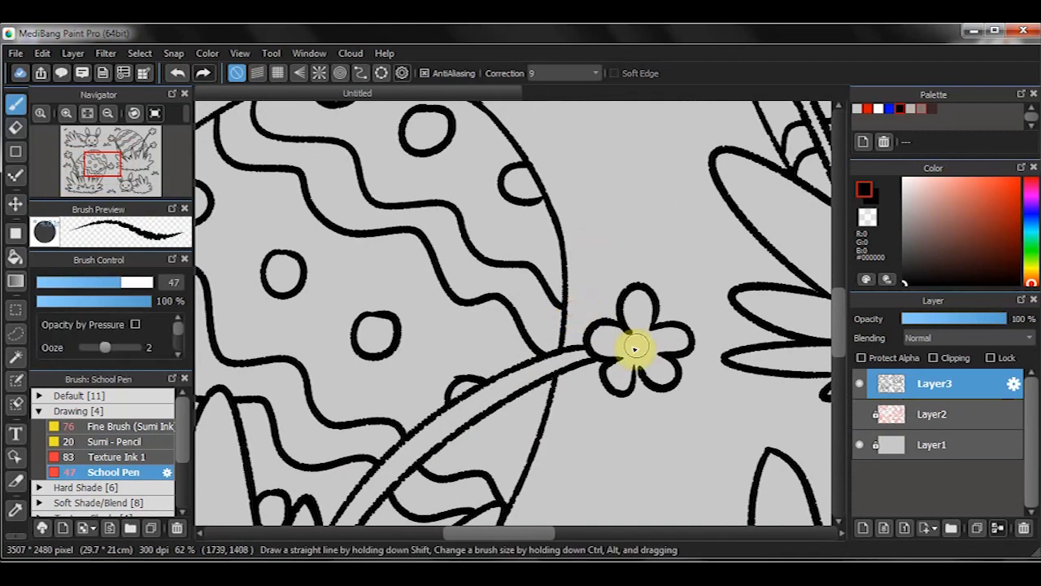
pyautogui.scroll(-3, 602, 358)
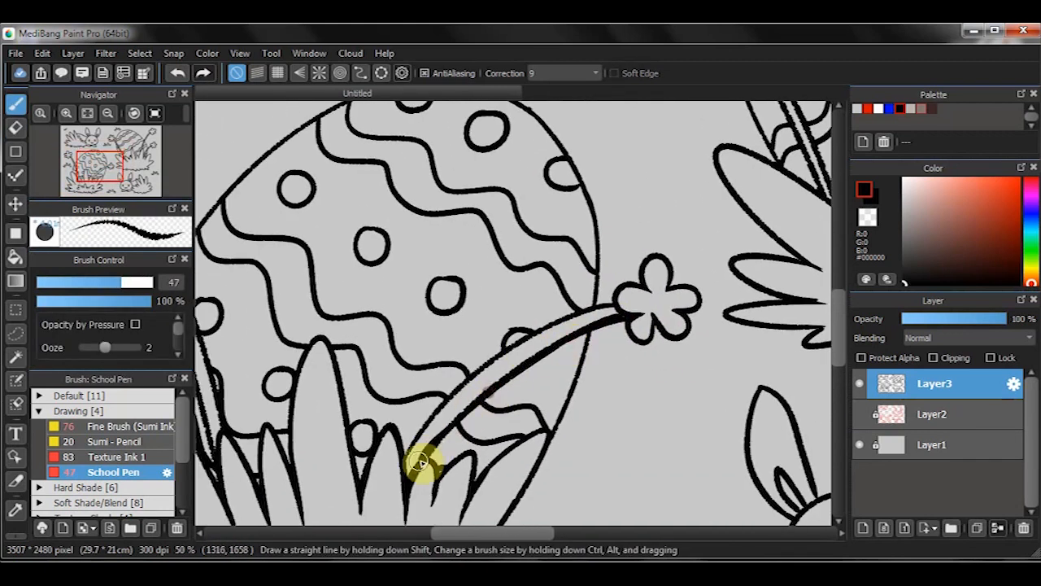
pyautogui.scroll(-2, 446, 396)
# Thicken the stem lines of the flower on the left side of the lower-left egg.
pyautogui.scroll(1, 396, 276)
pyautogui.moveTo(301, 243); pyautogui.dragTo(354, 340)
pyautogui.moveTo(329, 299); pyautogui.dragTo(322, 248)
pyautogui.moveTo(368, 358); pyautogui.dragTo(389, 426)
# Thicken the outer contour of the lower-left egg along its left and right sides.
pyautogui.scroll(3, 330, 457)
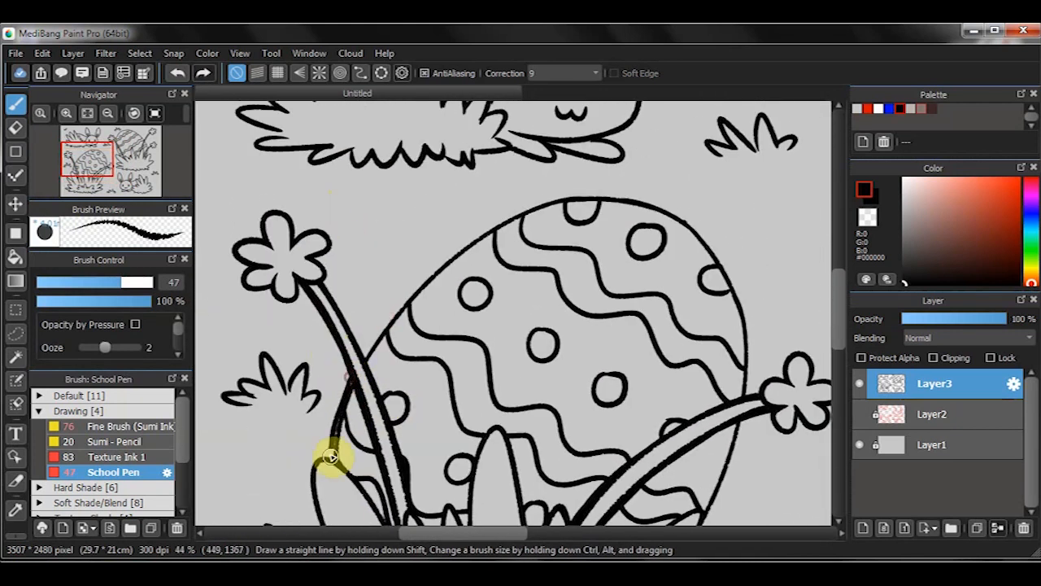
pyautogui.moveTo(353, 384)
pyautogui.mouseDown()
pyautogui.moveTo(336, 337)
pyautogui.moveTo(477, 246)
pyautogui.moveTo(646, 246)
pyautogui.moveTo(691, 330)
pyautogui.mouseUp()
pyautogui.moveTo(723, 423); pyautogui.dragTo(694, 354)
pyautogui.moveTo(680, 261); pyautogui.dragTo(689, 313)
pyautogui.scroll(-4, 669, 400)
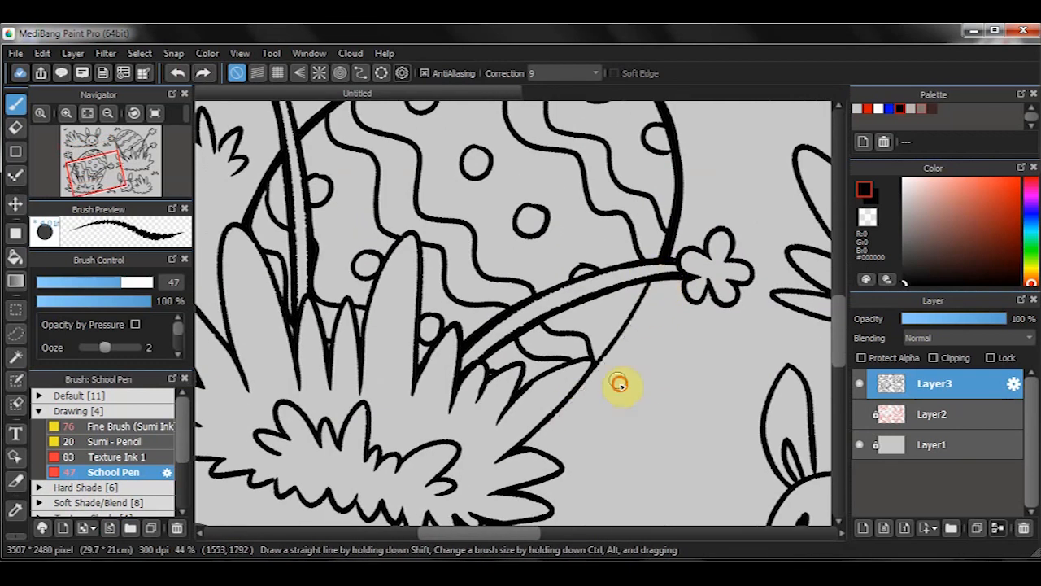
# Rework the right-hand blades of the lower-left clump into separate pointed tips and thicken the egg contour meeting them.
pyautogui.moveTo(568, 384); pyautogui.dragTo(553, 414)
pyautogui.press('e')
pyautogui.moveTo(513, 424); pyautogui.dragTo(607, 392)
pyautogui.press('b')
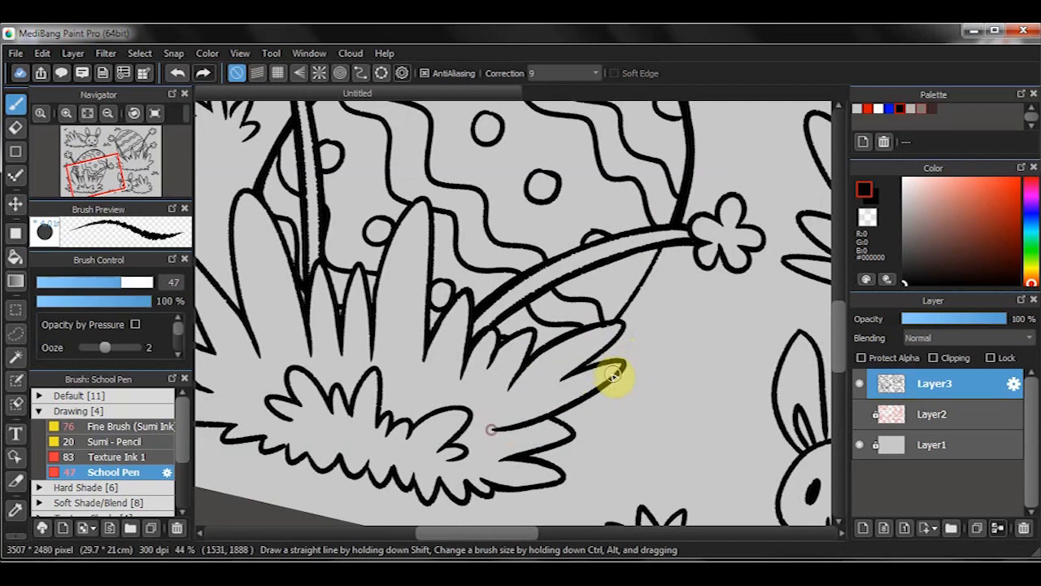
pyautogui.press('e')
pyautogui.scroll(4, 620, 330)
pyautogui.moveTo(618, 344); pyautogui.dragTo(603, 338)
pyautogui.press('b')
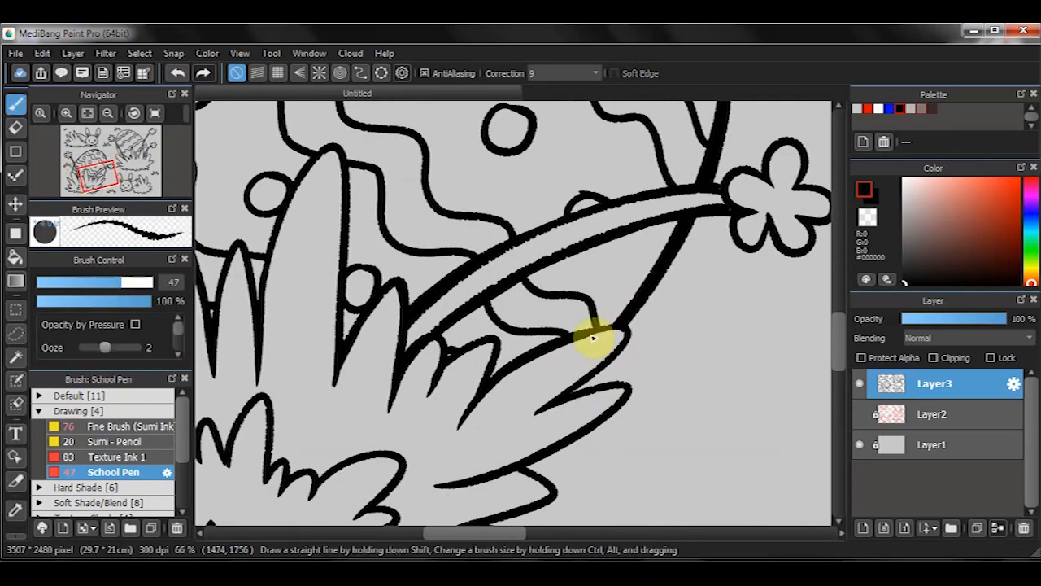
pyautogui.moveTo(571, 216); pyautogui.dragTo(564, 330)
# Erase rough line ends and thicken the creases of the small grass tuft between the lower-left clump and the lower-right rabbit.
pyautogui.press('e')
pyautogui.scroll(-5, 564, 330)
pyautogui.scroll(-2, 397, 387)
pyautogui.press('Up')
pyautogui.moveTo(483, 395)
pyautogui.mouseDown()
pyautogui.moveTo(390, 406)
pyautogui.moveTo(522, 367)
pyautogui.mouseUp()
pyautogui.press('b')
pyautogui.scroll(-2, 609, 415)
pyautogui.scroll(2, 606, 448)
pyautogui.press('e')
pyautogui.moveTo(610, 444); pyautogui.dragTo(540, 420)
pyautogui.press('b')
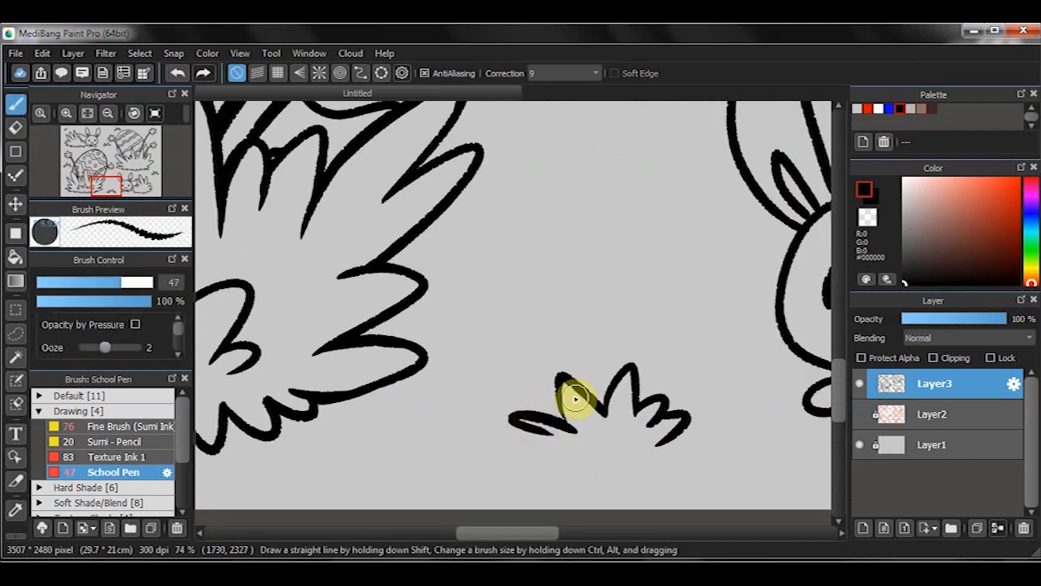
# Refine the lower-right rabbit's line art around its mouth, paws and the base of its ears.
pyautogui.moveTo(732, 349); pyautogui.dragTo(344, 382)
pyautogui.moveTo(531, 256)
pyautogui.mouseDown()
pyautogui.moveTo(560, 309)
pyautogui.moveTo(543, 269)
pyautogui.mouseUp()
pyautogui.moveTo(516, 364); pyautogui.dragTo(518, 370)
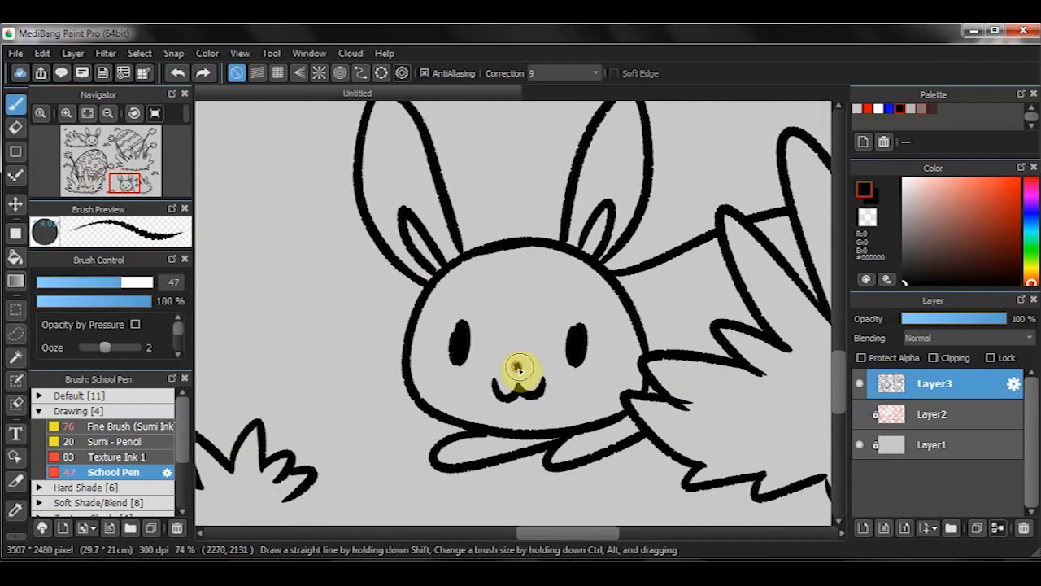
pyautogui.moveTo(482, 445); pyautogui.dragTo(464, 425)
pyautogui.click(537, 418)
pyautogui.moveTo(592, 259)
pyautogui.mouseDown()
pyautogui.moveTo(540, 365)
pyautogui.moveTo(577, 360)
pyautogui.mouseUp()
pyautogui.scroll(-3, 595, 416)
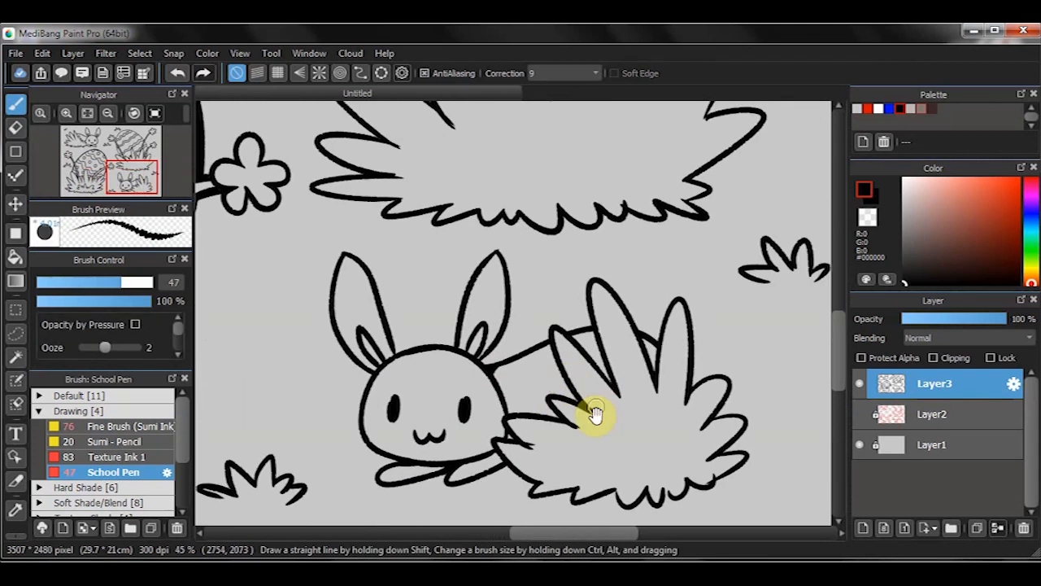
# Clean up and thicken the junctions where the lower-right rabbit's head meets its back, paw and the grass.
pyautogui.scroll(2, 594, 415)
pyautogui.press('e')
pyautogui.moveTo(483, 375); pyautogui.dragTo(503, 389)
pyautogui.press('b')
pyautogui.scroll(1, 498, 382)
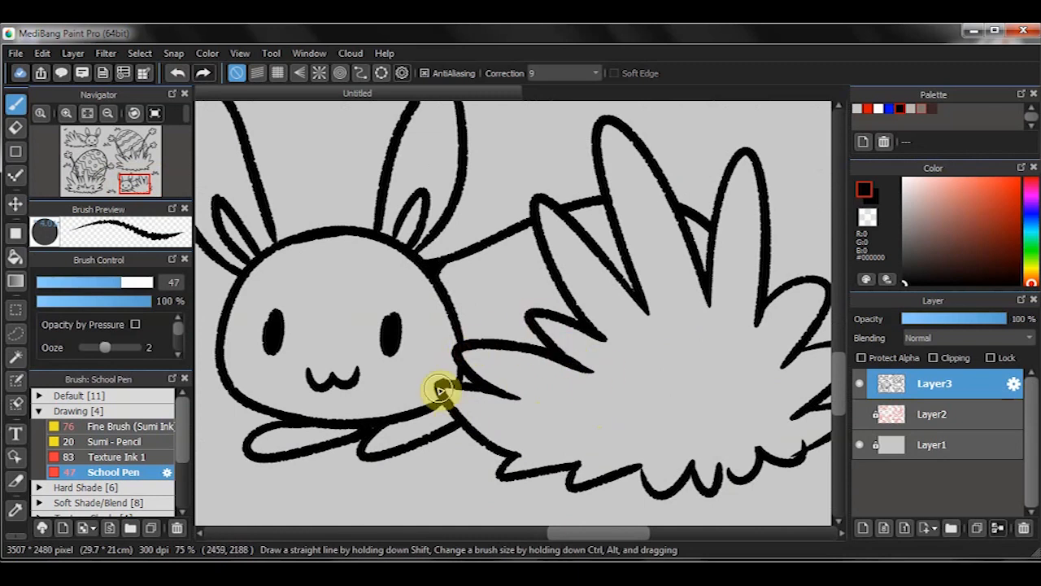
pyautogui.scroll(-1, 443, 395)
pyautogui.scroll(1, 551, 427)
# Thicken the scalloped bottom edge and the right-hand blade creases of the lower-right grass clump.
pyautogui.hscroll(2, 543, 439)
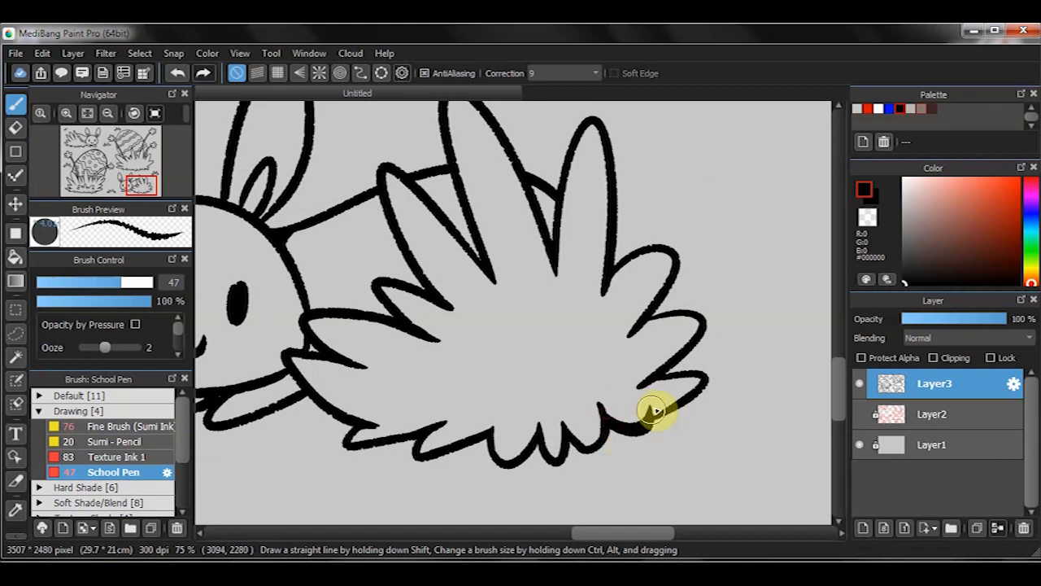
pyautogui.scroll(-2, 643, 407)
pyautogui.scroll(2, 569, 382)
pyautogui.scroll(-2, 623, 422)
pyautogui.scroll(2, 618, 377)
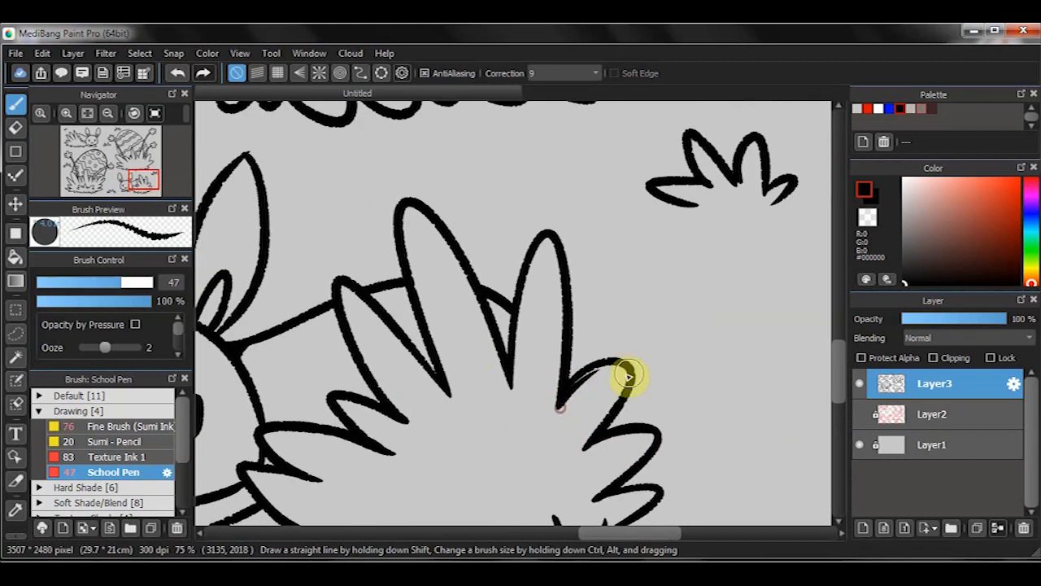
# Draw a small spiky inner grass outline in the middle of the lower-right clump.
pyautogui.scroll(-3, 559, 404)
pyautogui.moveTo(404, 391); pyautogui.dragTo(547, 373)
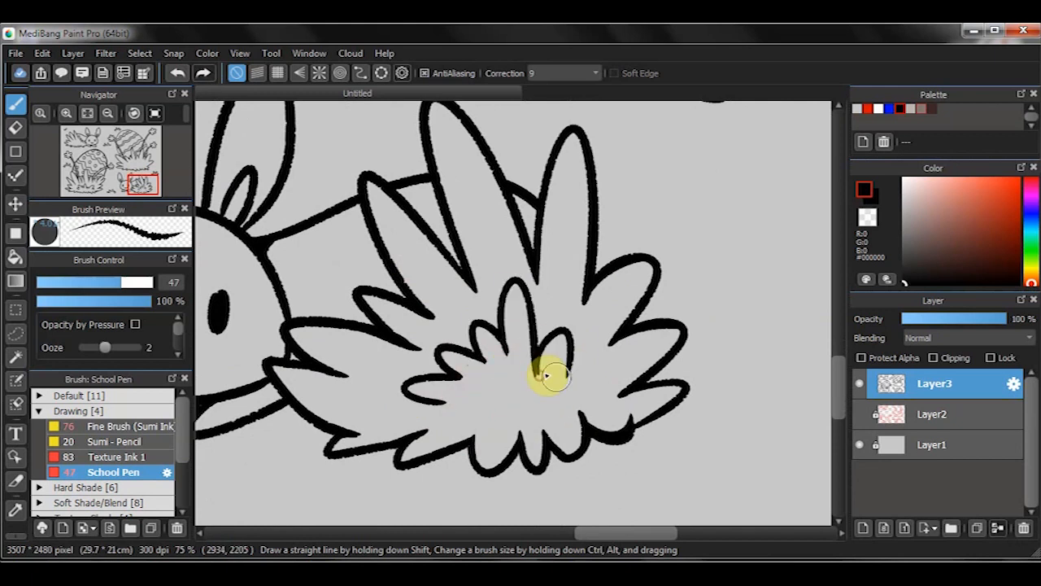
pyautogui.scroll(-2, 561, 366)
pyautogui.scroll(2, 644, 297)
# Thicken the scalloped bottom edge of the grass clump beneath the upper-right egg.
pyautogui.scroll(2, 635, 309)
pyautogui.scroll(-3, 581, 360)
pyautogui.scroll(2, 509, 358)
pyautogui.press('e')
pyautogui.press('b')
pyautogui.moveTo(521, 334); pyautogui.dragTo(576, 368)
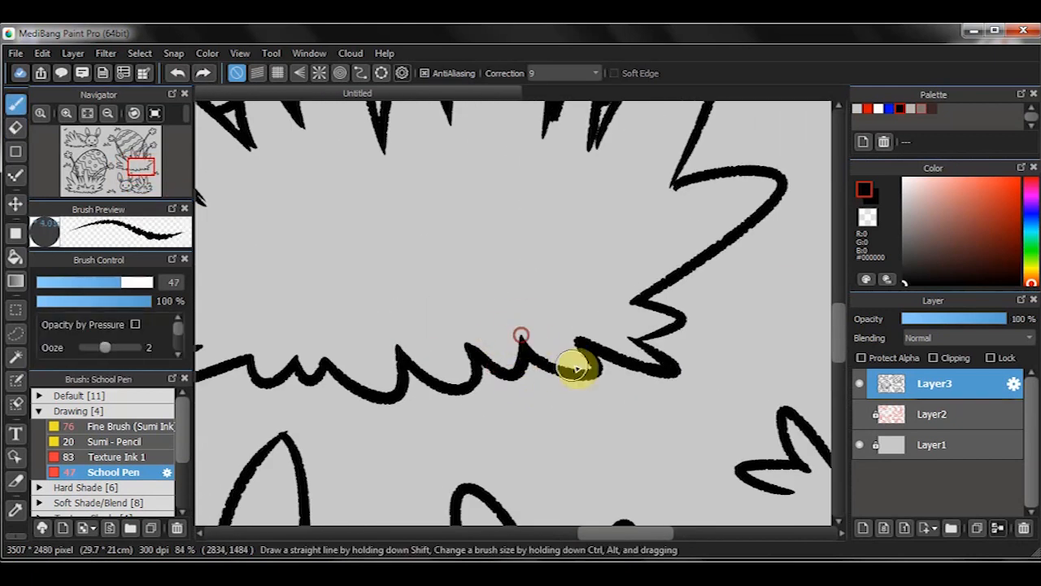
# Thicken the creases between the right-hand grass blades of the upper-right clump and erase the stray line ends.
pyautogui.scroll(5, 720, 284)
pyautogui.moveTo(581, 281)
pyautogui.mouseDown()
pyautogui.moveTo(556, 298)
pyautogui.moveTo(566, 382)
pyautogui.mouseUp()
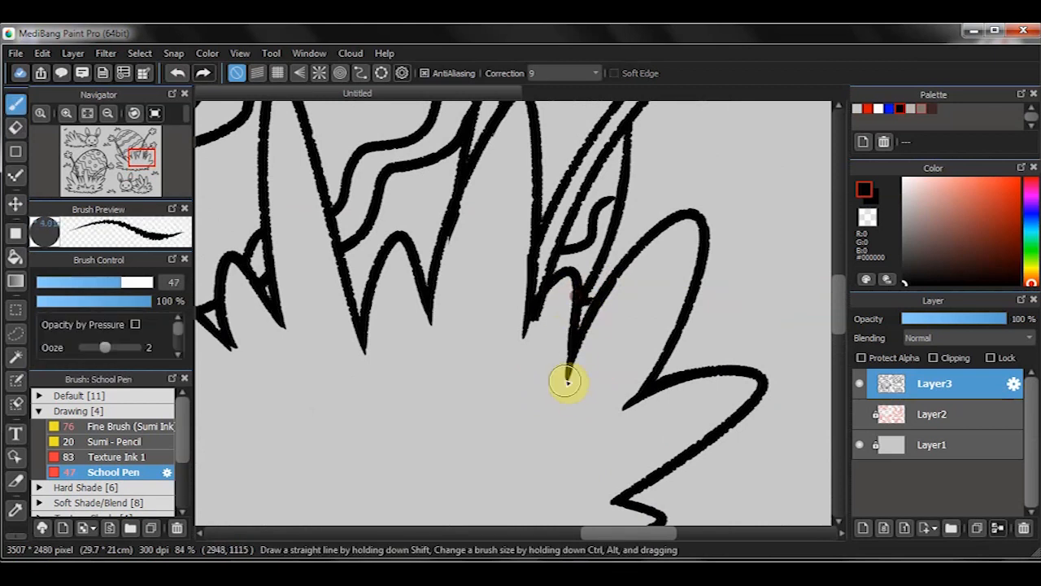
pyautogui.scroll(2, 570, 337)
pyautogui.moveTo(570, 337); pyautogui.dragTo(525, 403)
pyautogui.press('e')
pyautogui.moveTo(472, 249); pyautogui.dragTo(430, 392)
pyautogui.press('b')
pyautogui.moveTo(532, 236); pyautogui.dragTo(511, 433)
pyautogui.moveTo(534, 398); pyautogui.dragTo(501, 411)
# Clean up the blade edges in the upper-right clump with alternating eraser and pen strokes.
pyautogui.scroll(1, 501, 411)
pyautogui.scroll(2, 464, 458)
pyautogui.press('e')
pyautogui.press('b')
pyautogui.scroll(-2, 545, 246)
pyautogui.press('e')
pyautogui.moveTo(434, 379); pyautogui.dragTo(502, 312)
pyautogui.press('b')
pyautogui.moveTo(484, 365); pyautogui.dragTo(442, 385)
# Undo the stray long stroke and thicken the petal creases of the flower in the top-right corner.
pyautogui.moveTo(634, 147); pyautogui.dragTo(441, 507)
pyautogui.hotkey('ctrl', 'z')
pyautogui.moveTo(482, 244)
pyautogui.mouseDown()
pyautogui.moveTo(543, 313)
pyautogui.moveTo(538, 270)
pyautogui.moveTo(564, 288)
pyautogui.mouseUp()
pyautogui.moveTo(611, 177); pyautogui.dragTo(596, 205)
pyautogui.moveTo(623, 305); pyautogui.dragTo(561, 307)
pyautogui.scroll(-4, 602, 319)
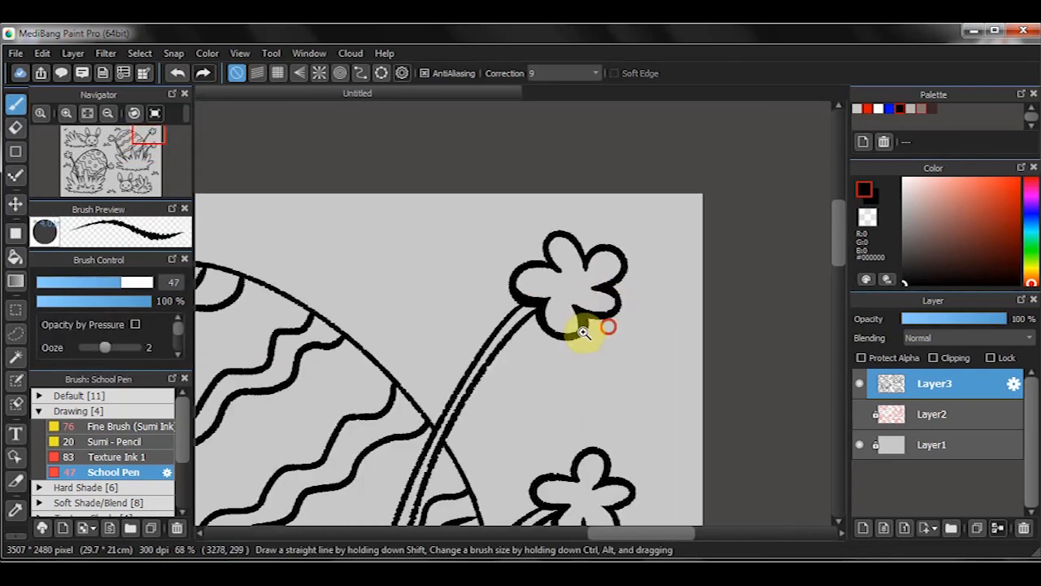
# Erase the tip of the tall middle blade in the upper-right clump and redraw it as a clean point.
pyautogui.scroll(3, 499, 356)
pyautogui.press('e')
pyautogui.moveTo(486, 363); pyautogui.dragTo(470, 390)
pyautogui.press('b')
pyautogui.hotkey('ctrl', 'z')
pyautogui.press('e')
pyautogui.press('b')
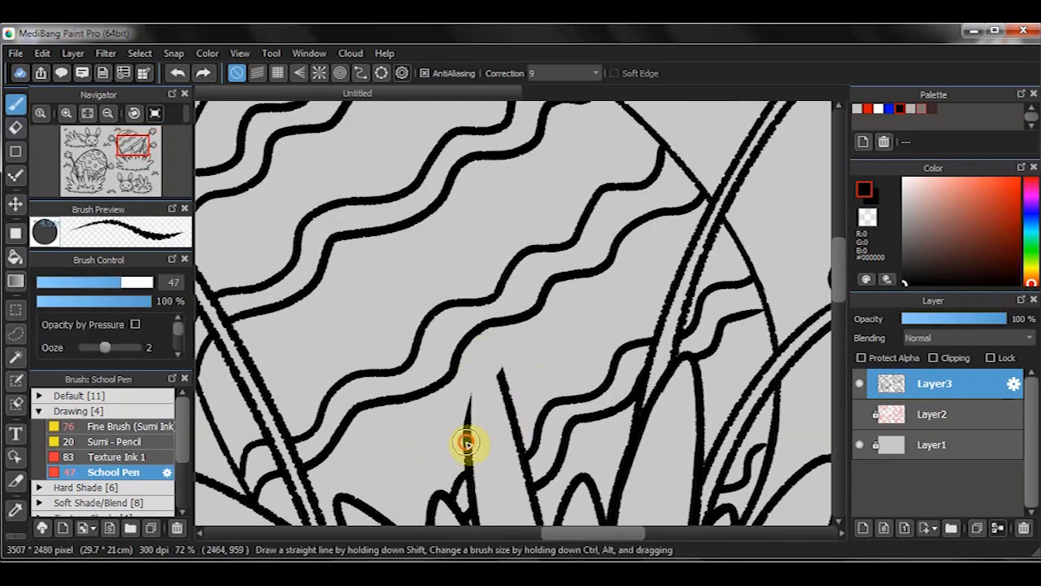
pyautogui.moveTo(465, 442); pyautogui.dragTo(507, 436)
pyautogui.scroll(-1, 492, 361)
pyautogui.scroll(1, 488, 305)
# Thicken the creases between the grass blades in the middle and left of the upper-right clump.
pyautogui.moveTo(490, 289); pyautogui.dragTo(479, 312)
pyautogui.moveTo(431, 458); pyautogui.dragTo(498, 363)
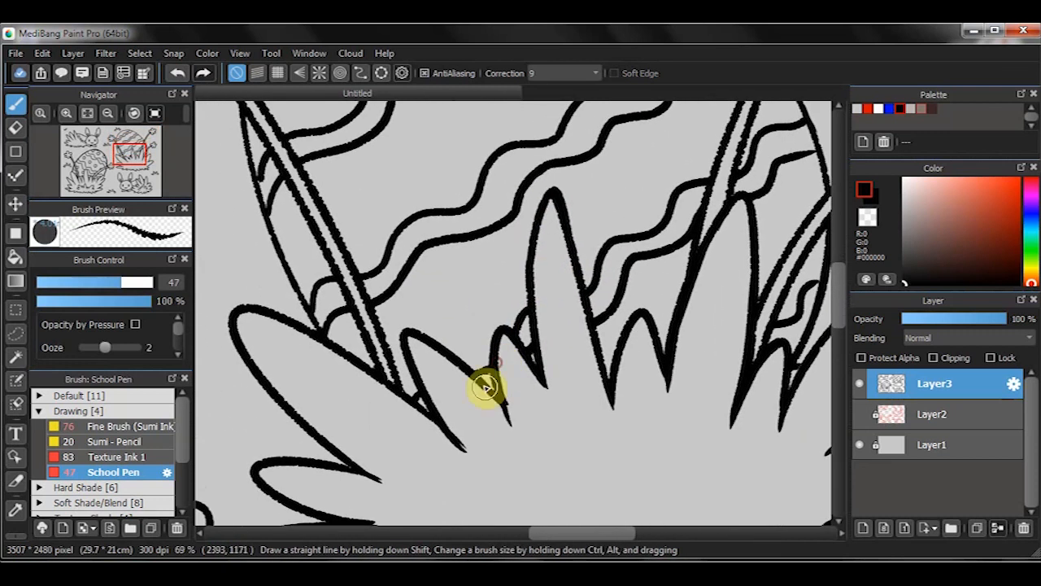
pyautogui.moveTo(514, 426); pyautogui.dragTo(521, 435)
pyautogui.moveTo(522, 435); pyautogui.dragTo(527, 385)
pyautogui.moveTo(405, 348); pyautogui.dragTo(476, 411)
pyautogui.moveTo(410, 353); pyautogui.dragTo(465, 388)
pyautogui.moveTo(423, 328); pyautogui.dragTo(464, 370)
pyautogui.moveTo(483, 423); pyautogui.dragTo(509, 352)
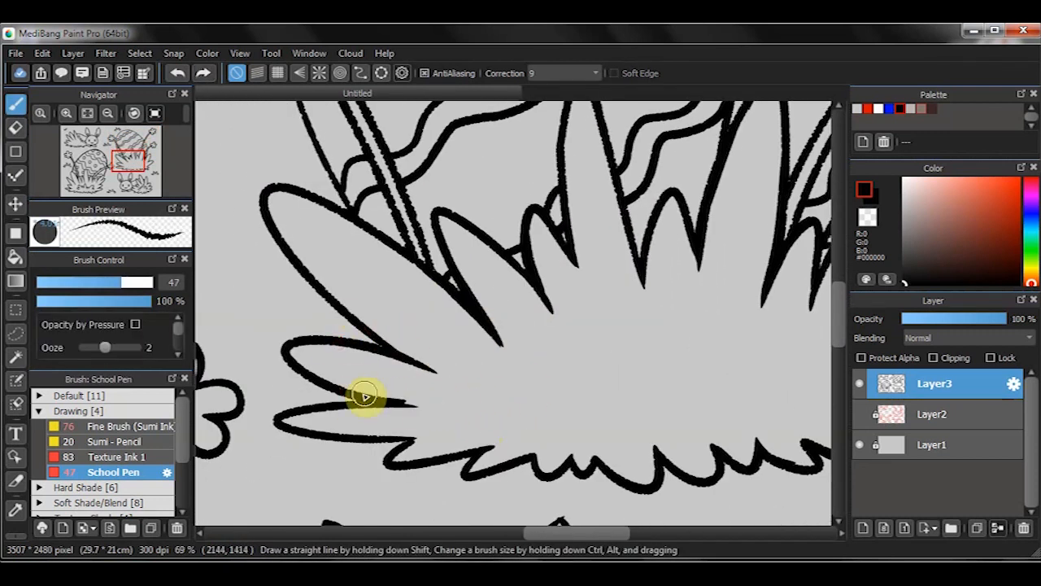
# Thicken the blade creases of the small grass tuft above the upper-right egg.
pyautogui.scroll(-3, 535, 295)
pyautogui.scroll(5, 399, 233)
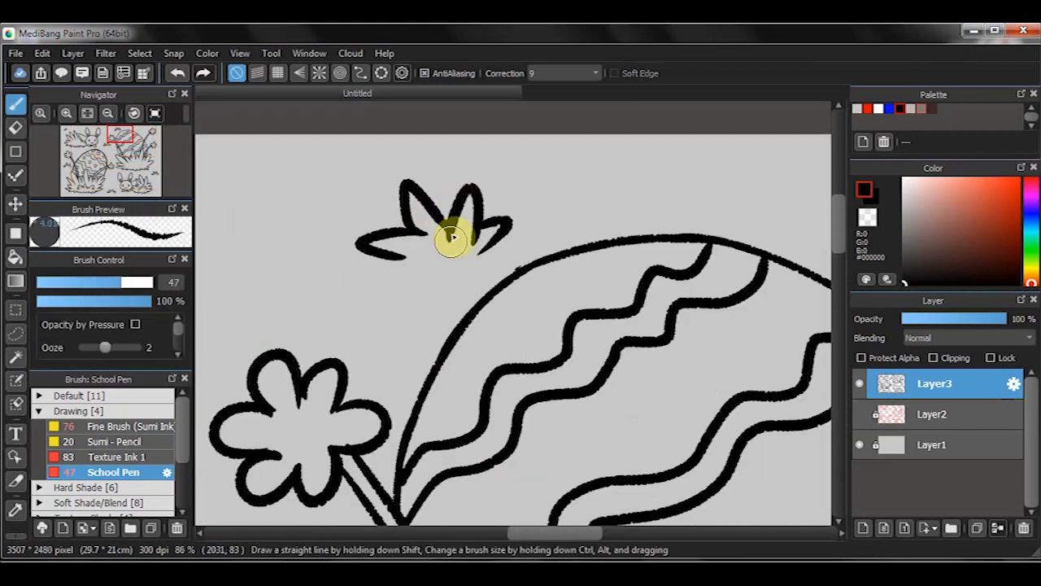
pyautogui.scroll(-3, 555, 225)
# Thicken the outer contour of the upper-right egg along its top and right side.
pyautogui.moveTo(556, 226); pyautogui.dragTo(470, 251)
pyautogui.moveTo(391, 268); pyautogui.dragTo(614, 242)
pyautogui.moveTo(660, 297); pyautogui.dragTo(578, 294)
pyautogui.moveTo(449, 222)
pyautogui.mouseDown()
pyautogui.moveTo(558, 267)
pyautogui.moveTo(497, 271)
pyautogui.mouseUp()
pyautogui.moveTo(453, 231)
pyautogui.mouseDown()
pyautogui.moveTo(615, 378)
pyautogui.moveTo(523, 310)
pyautogui.moveTo(569, 416)
pyautogui.mouseUp()
pyautogui.moveTo(569, 416); pyautogui.dragTo(541, 321)
pyautogui.moveTo(549, 327)
pyautogui.mouseDown()
pyautogui.moveTo(512, 475)
pyautogui.moveTo(564, 379)
pyautogui.mouseUp()
pyautogui.scroll(-4, 565, 379)
pyautogui.moveTo(415, 345); pyautogui.dragTo(497, 422)
pyautogui.moveTo(722, 293); pyautogui.dragTo(542, 265)
pyautogui.scroll(4, 542, 265)
# Thicken the long stem of the top-right flower crossing the upper-right egg.
pyautogui.moveTo(578, 209)
pyautogui.mouseDown()
pyautogui.moveTo(548, 241)
pyautogui.moveTo(492, 352)
pyautogui.mouseUp()
pyautogui.moveTo(529, 279); pyautogui.dragTo(559, 206)
pyautogui.moveTo(529, 244); pyautogui.dragTo(463, 447)
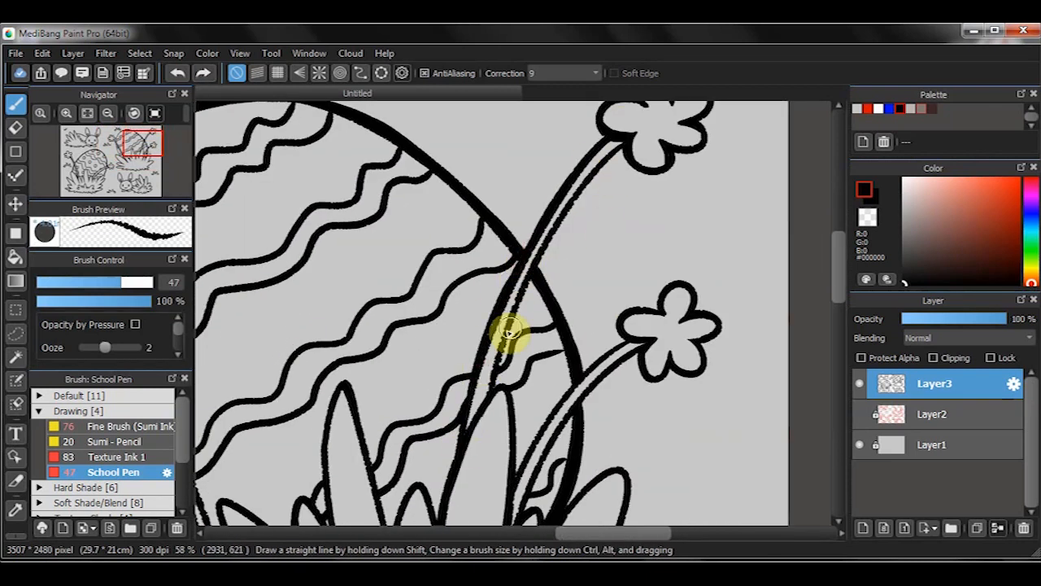
pyautogui.moveTo(625, 153); pyautogui.dragTo(630, 148)
pyautogui.moveTo(514, 316); pyautogui.dragTo(561, 216)
pyautogui.moveTo(540, 391); pyautogui.dragTo(501, 323)
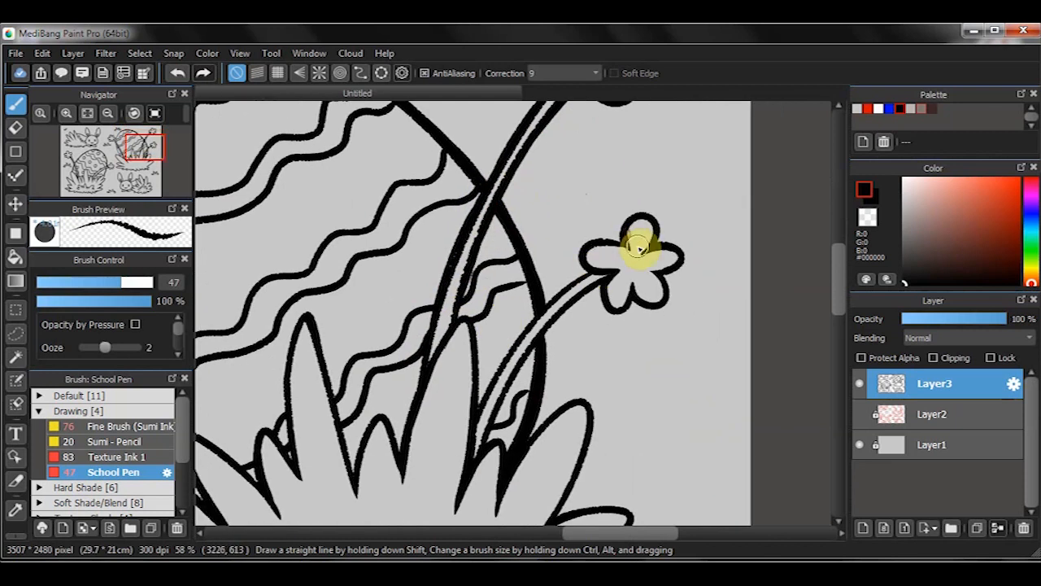
# Thicken the stem of the lower flower on the right side of the upper-right egg, redoing the first stroke.
pyautogui.moveTo(492, 376); pyautogui.dragTo(615, 279)
pyautogui.hotkey('ctrl', 'z')
pyautogui.moveTo(564, 309); pyautogui.dragTo(489, 443)
pyautogui.scroll(-4, 435, 260)
# Thicken the left contour of the upper-right egg from its top down to the grass.
pyautogui.moveTo(440, 263)
pyautogui.mouseDown()
pyautogui.moveTo(507, 352)
pyautogui.moveTo(631, 353)
pyautogui.mouseUp()
pyautogui.scroll(4, 451, 187)
pyautogui.moveTo(305, 340); pyautogui.dragTo(298, 378)
pyautogui.moveTo(235, 330)
pyautogui.mouseDown()
pyautogui.moveTo(358, 309)
pyautogui.moveTo(418, 316)
pyautogui.mouseUp()
pyautogui.scroll(2, 358, 309)
pyautogui.moveTo(325, 326); pyautogui.dragTo(331, 264)
pyautogui.moveTo(318, 262)
pyautogui.mouseDown()
pyautogui.moveTo(342, 269)
pyautogui.moveTo(313, 254)
pyautogui.mouseUp()
pyautogui.hotkey('ctrl', 'z')
pyautogui.scroll(-3, 382, 264)
pyautogui.moveTo(394, 262); pyautogui.dragTo(416, 374)
pyautogui.moveTo(397, 293); pyautogui.dragTo(390, 255)
pyautogui.moveTo(401, 307); pyautogui.dragTo(456, 437)
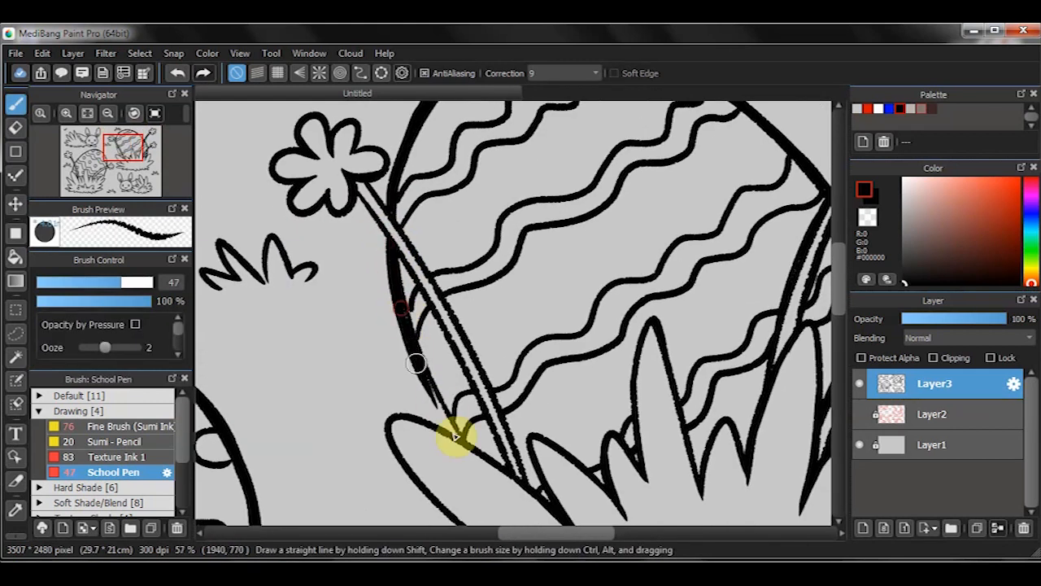
# Thicken the stem of the flower on the left side of the upper-right egg.
pyautogui.moveTo(399, 198); pyautogui.dragTo(379, 393)
pyautogui.moveTo(379, 393)
pyautogui.mouseDown()
pyautogui.moveTo(397, 304)
pyautogui.moveTo(626, 316)
pyautogui.mouseUp()
pyautogui.moveTo(430, 309); pyautogui.dragTo(633, 294)
# Thicken the lower-right rabbit's head outline and the back line running from its head to the grass.
pyautogui.click(140, 114)
pyautogui.scroll(-2, 470, 268)
pyautogui.scroll(-3, 468, 218)
pyautogui.moveTo(600, 514); pyautogui.dragTo(614, 367)
pyautogui.scroll(6, 613, 367)
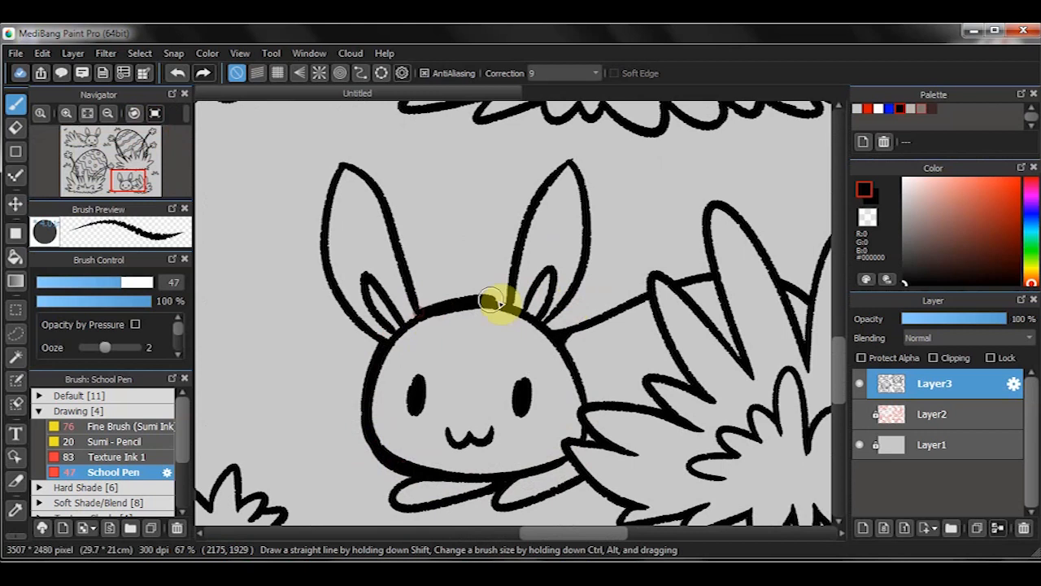
pyautogui.moveTo(616, 435); pyautogui.dragTo(463, 452)
pyautogui.moveTo(412, 346); pyautogui.dragTo(488, 317)
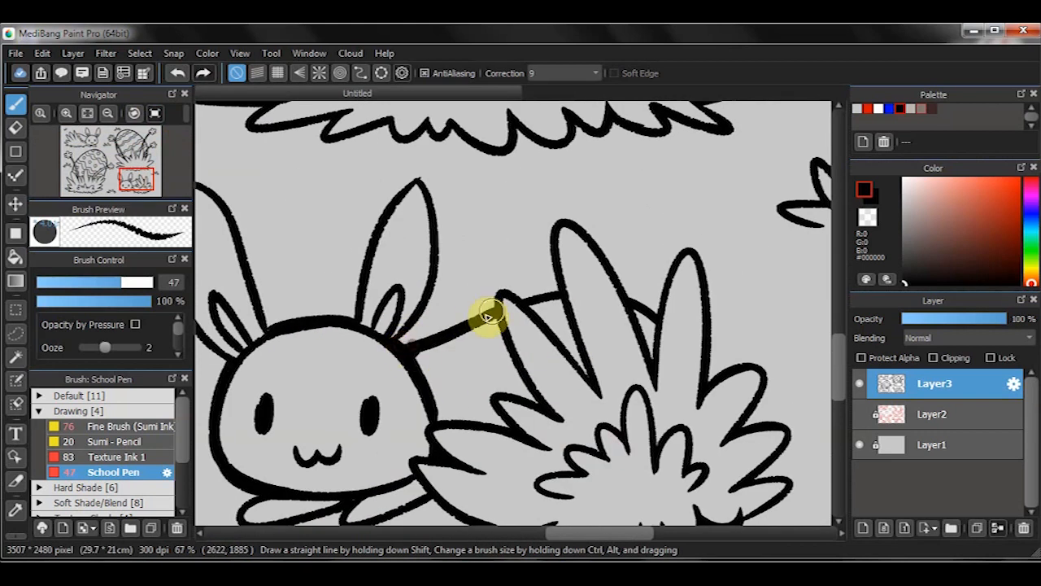
# Thicken the contours of both ears on the lower-right rabbit.
pyautogui.scroll(-4, 563, 295)
pyautogui.scroll(4, 616, 302)
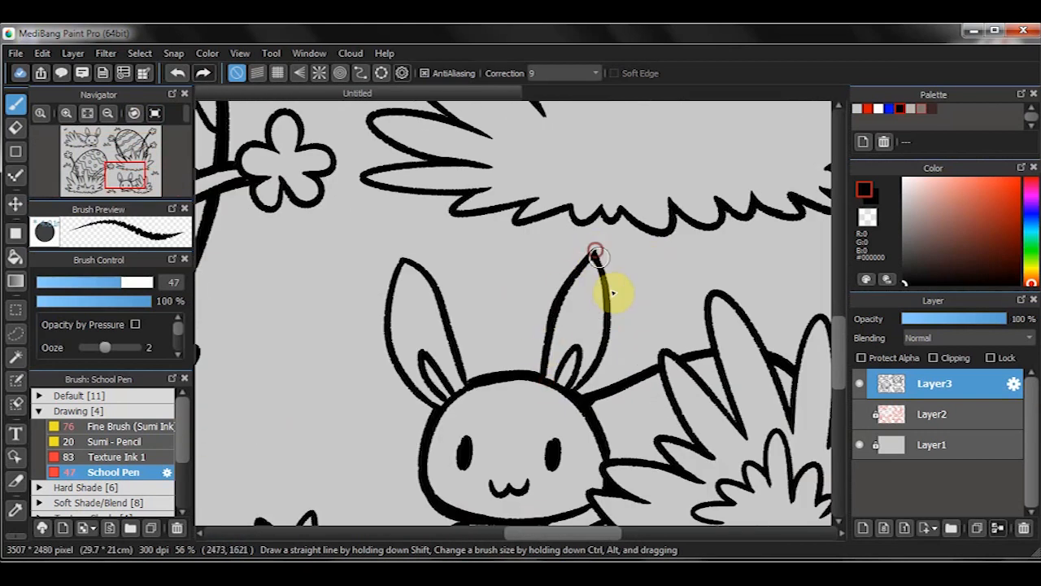
pyautogui.moveTo(401, 249); pyautogui.dragTo(398, 349)
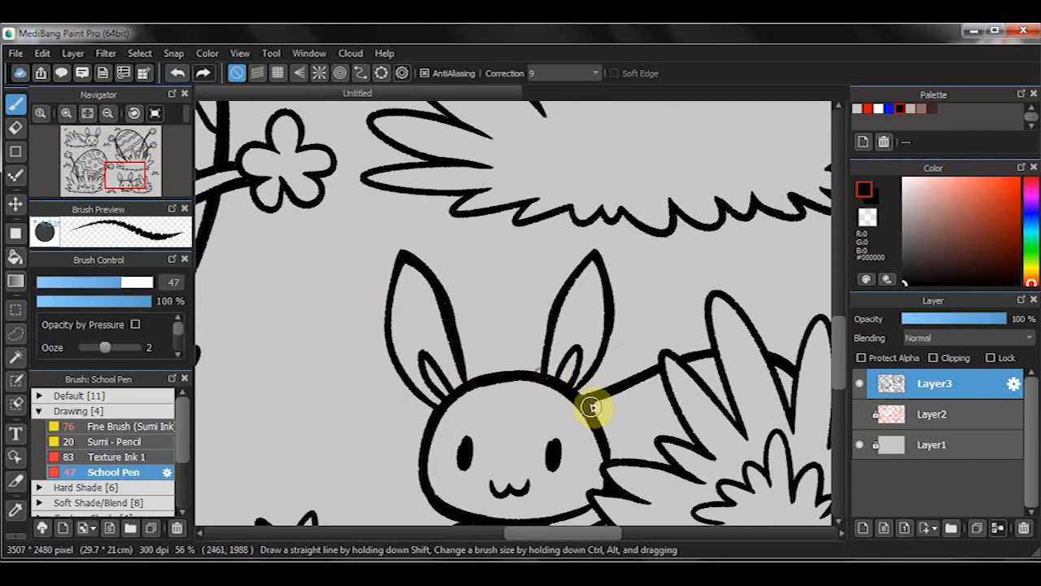
# Erase a stray bit of ink and fill the crease where the grass meets the upper-left rabbit's head.
pyautogui.scroll(-4, 591, 406)
pyautogui.scroll(4, 392, 263)
pyautogui.press('e')
pyautogui.moveTo(397, 364)
pyautogui.mouseDown()
pyautogui.moveTo(495, 358)
pyautogui.moveTo(405, 374)
pyautogui.mouseUp()
pyautogui.press('b')
pyautogui.press('e')
pyautogui.press('b')
pyautogui.moveTo(507, 278); pyautogui.dragTo(495, 340)
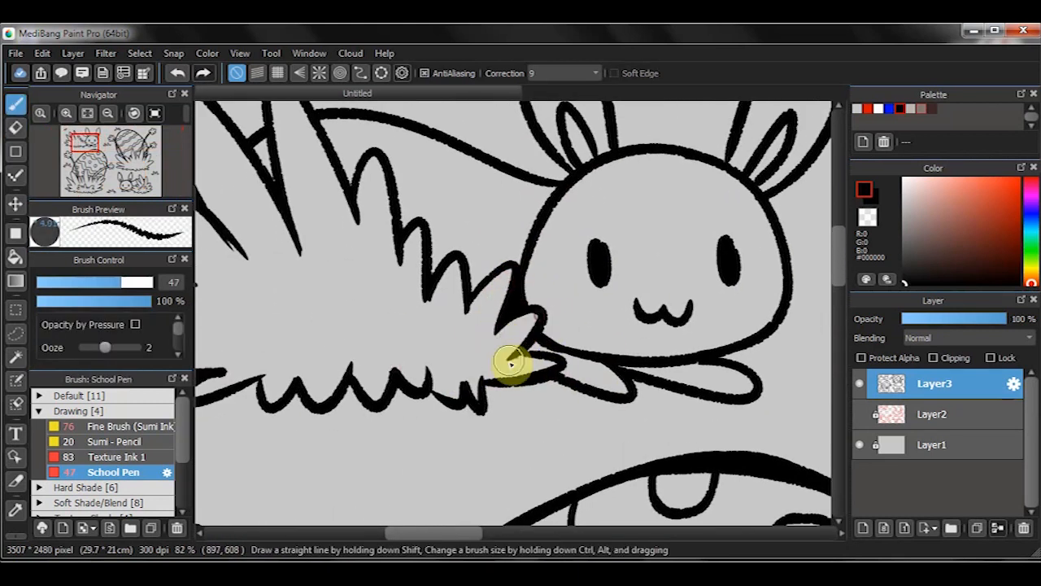
# Thicken the creases along the lower edge of the grass tuft beside the upper-left rabbit.
pyautogui.moveTo(466, 377); pyautogui.dragTo(527, 372)
pyautogui.moveTo(413, 363); pyautogui.dragTo(456, 368)
pyautogui.moveTo(486, 387); pyautogui.dragTo(495, 373)
pyautogui.moveTo(314, 366); pyautogui.dragTo(377, 369)
pyautogui.moveTo(376, 370); pyautogui.dragTo(428, 365)
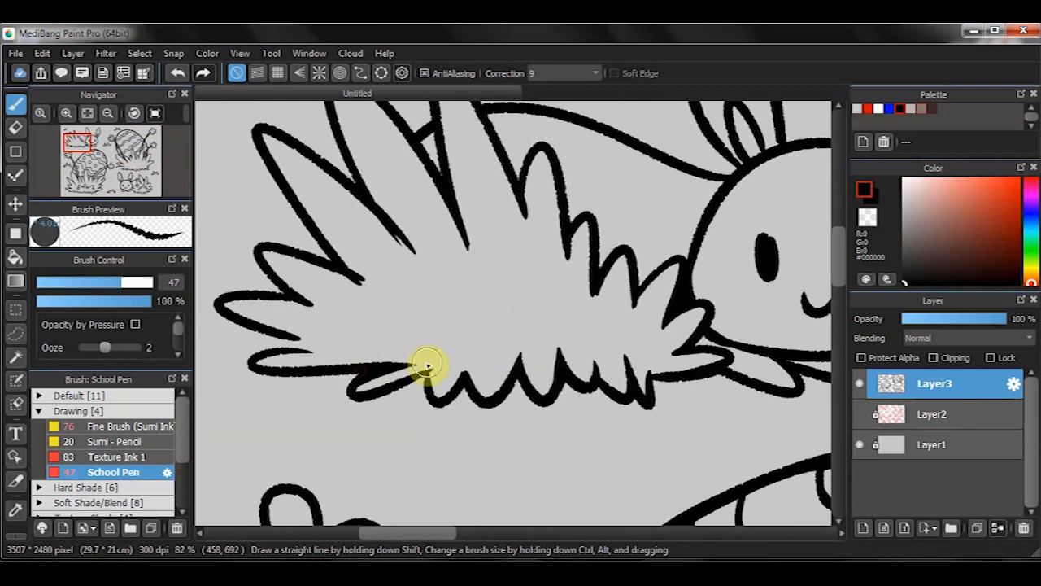
# Thicken the creases between the left blades of the upper-left grass tuft.
pyautogui.moveTo(250, 334); pyautogui.dragTo(297, 358)
pyautogui.moveTo(313, 360); pyautogui.dragTo(391, 365)
pyautogui.moveTo(342, 294); pyautogui.dragTo(354, 331)
pyautogui.moveTo(354, 331); pyautogui.dragTo(430, 359)
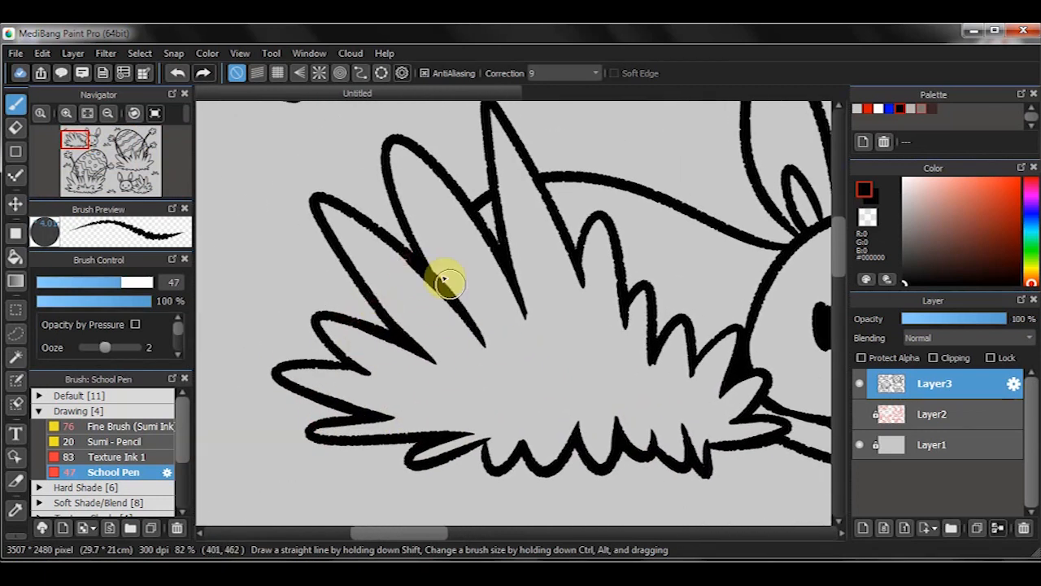
pyautogui.moveTo(385, 317); pyautogui.dragTo(334, 349)
# Try thickening the upper-left rabbit's eyes and mouth and adding a small mark on its cheek.
pyautogui.moveTo(602, 366); pyautogui.dragTo(353, 366)
pyautogui.moveTo(523, 300); pyautogui.dragTo(412, 295)
pyautogui.moveTo(411, 352); pyautogui.dragTo(409, 362)
pyautogui.moveTo(538, 350); pyautogui.dragTo(537, 397)
pyautogui.hotkey('ctrl', 'z')
pyautogui.moveTo(444, 422); pyautogui.dragTo(493, 422)
pyautogui.moveTo(388, 409); pyautogui.dragTo(400, 408)
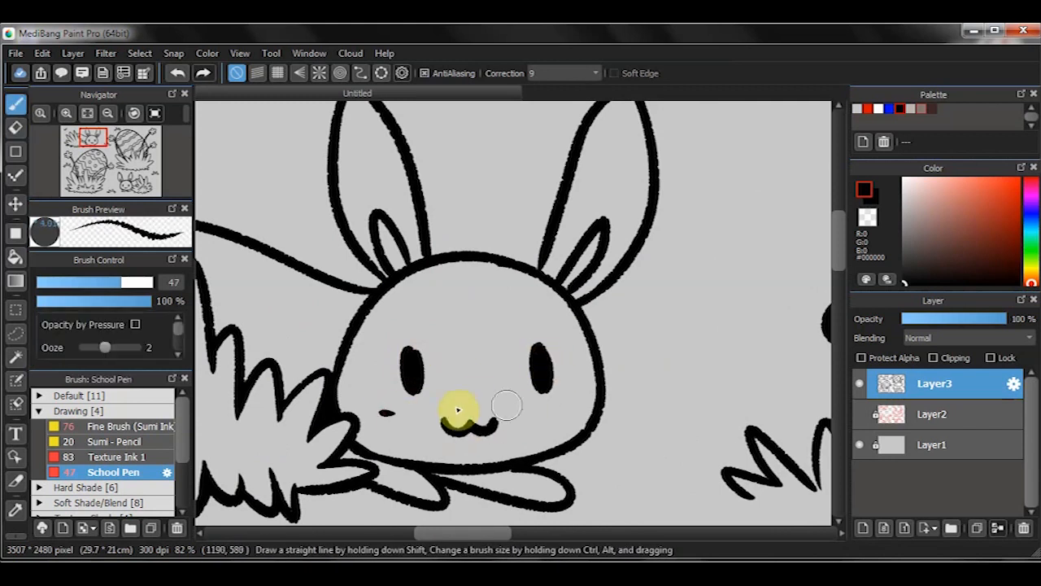
# Thicken the upper-left rabbit's head outline along its side, chin and top.
pyautogui.scroll(-1, 605, 360)
pyautogui.moveTo(556, 287)
pyautogui.mouseDown()
pyautogui.moveTo(558, 395)
pyautogui.moveTo(540, 409)
pyautogui.mouseUp()
pyautogui.moveTo(399, 411); pyautogui.dragTo(512, 416)
pyautogui.moveTo(583, 356); pyautogui.dragTo(488, 417)
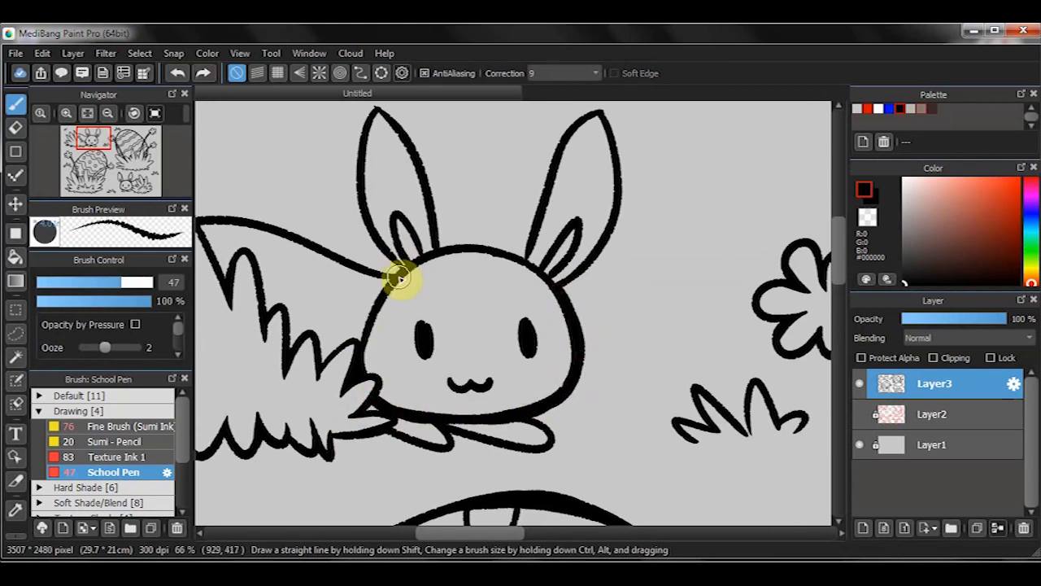
pyautogui.moveTo(387, 293)
pyautogui.mouseDown()
pyautogui.moveTo(492, 247)
pyautogui.moveTo(488, 297)
pyautogui.mouseUp()
pyautogui.moveTo(480, 298); pyautogui.dragTo(564, 362)
# Thicken the inner and outer contours of both ears on the upper-left rabbit.
pyautogui.moveTo(592, 165); pyautogui.dragTo(520, 303)
pyautogui.moveTo(565, 183); pyautogui.dragTo(639, 288)
pyautogui.moveTo(384, 192)
pyautogui.mouseDown()
pyautogui.moveTo(374, 265)
pyautogui.moveTo(407, 203)
pyautogui.moveTo(443, 288)
pyautogui.mouseUp()
pyautogui.moveTo(391, 186)
pyautogui.mouseDown()
pyautogui.moveTo(427, 239)
pyautogui.moveTo(446, 325)
pyautogui.mouseUp()
# Thicken the upper-left rabbit's back line between its head and the grass tuft.
pyautogui.hscroll(-3, 493, 309)
pyautogui.moveTo(290, 285); pyautogui.dragTo(427, 322)
pyautogui.scroll(-3, 453, 365)
pyautogui.scroll(3, 476, 235)
pyautogui.moveTo(400, 390); pyautogui.dragTo(477, 401)
pyautogui.scroll(-5, 658, 333)
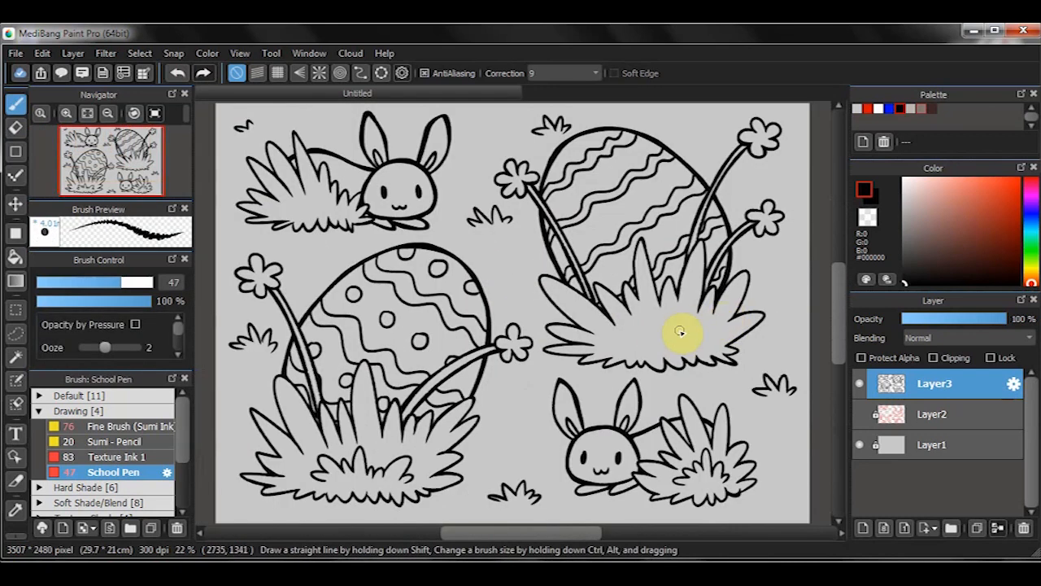
# Add a new layer and draw a small flat ground oval beside the lower-right grass tuft.
pyautogui.click(863, 527)
pyautogui.scroll(4, 797, 418)
pyautogui.moveTo(681, 421); pyautogui.dragTo(730, 419)
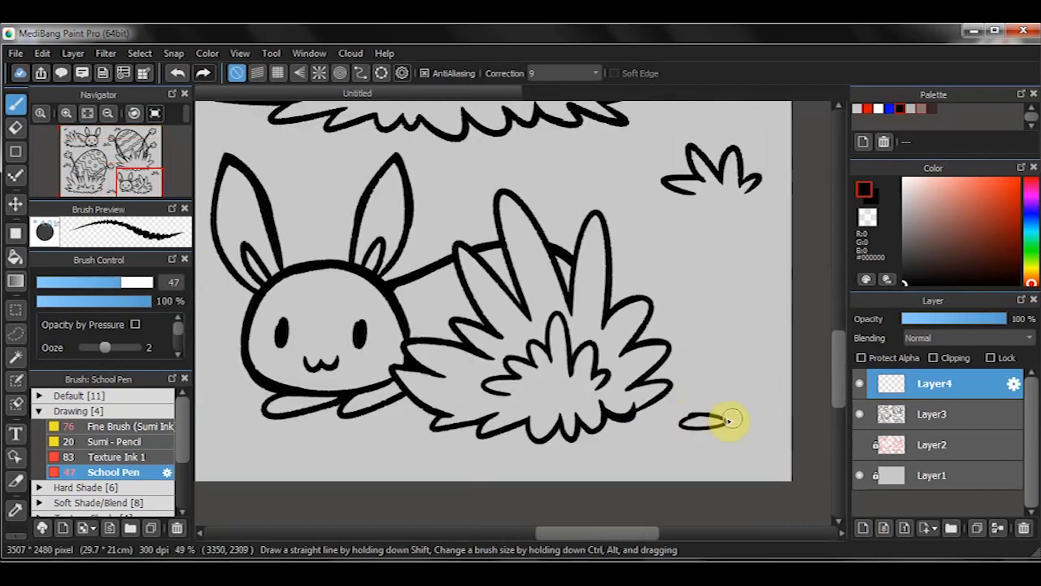
# Draw flat ground ovals on both sides of the lower-left egg.
pyautogui.scroll(-2, 701, 378)
pyautogui.moveTo(419, 309); pyautogui.dragTo(379, 275)
pyautogui.scroll(-3, 398, 280)
pyautogui.moveTo(253, 378)
pyautogui.mouseDown()
pyautogui.moveTo(360, 304)
pyautogui.moveTo(386, 302)
pyautogui.mouseUp()
pyautogui.scroll(2, 360, 304)
pyautogui.scroll(-3, 427, 303)
pyautogui.scroll(1, 499, 291)
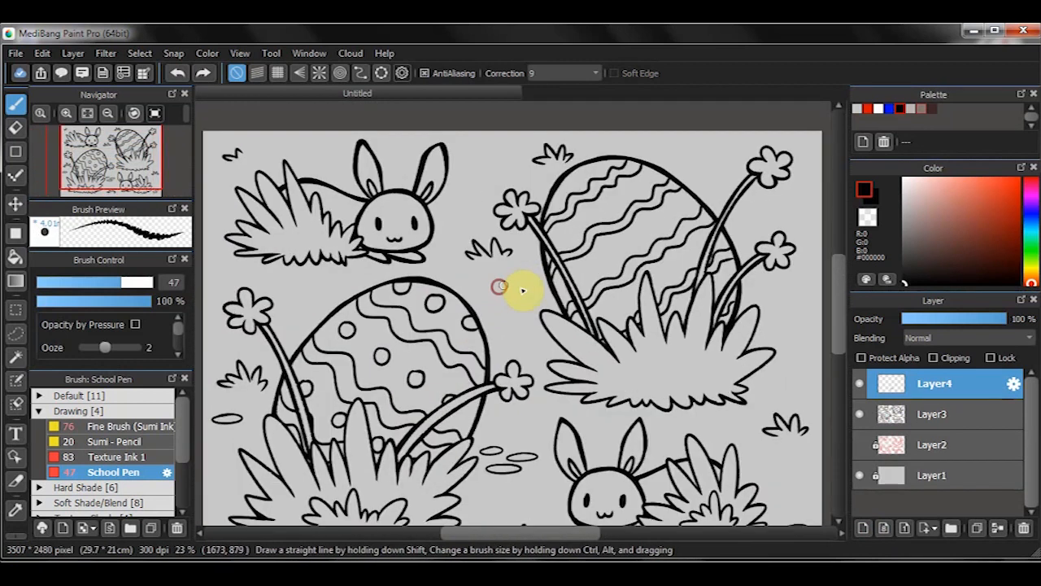
# Draw small ground ovals beside the upper-right egg and around the upper-left rabbit, undoing one stroke along the way.
pyautogui.scroll(2, 599, 231)
pyautogui.scroll(-4, 606, 269)
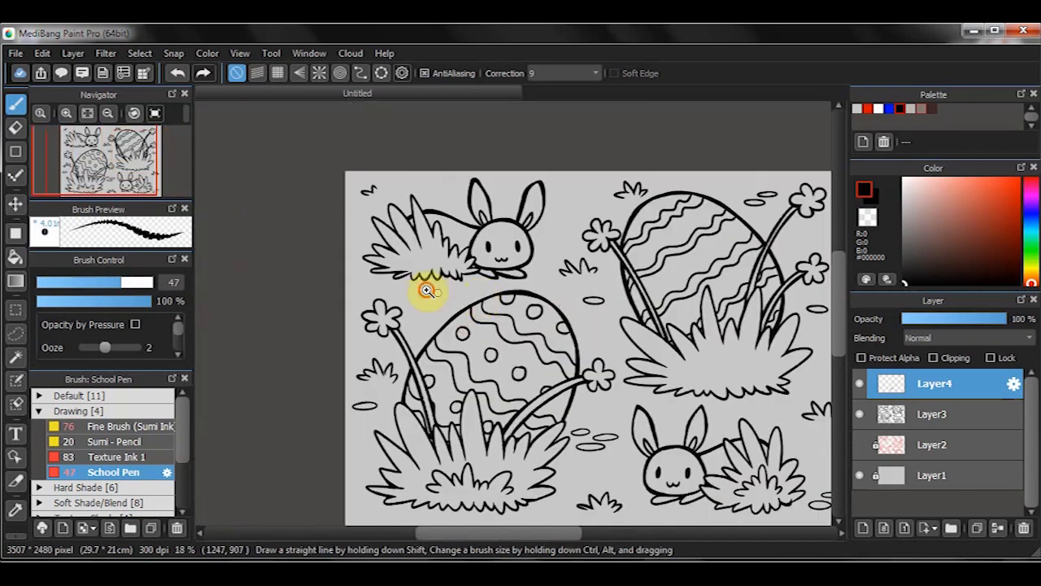
pyautogui.scroll(3, 423, 301)
pyautogui.moveTo(306, 150); pyautogui.dragTo(329, 237)
pyautogui.moveTo(317, 237); pyautogui.dragTo(342, 236)
pyautogui.hotkey('ctrl', 'z')
pyautogui.moveTo(474, 200); pyautogui.dragTo(482, 202)
pyautogui.moveTo(712, 202); pyautogui.dragTo(585, 202)
# Draw small ground ovals around the lower-left grass tuft and along the canvas's bottom edge.
pyautogui.scroll(-5, 584, 202)
pyautogui.scroll(6, 488, 382)
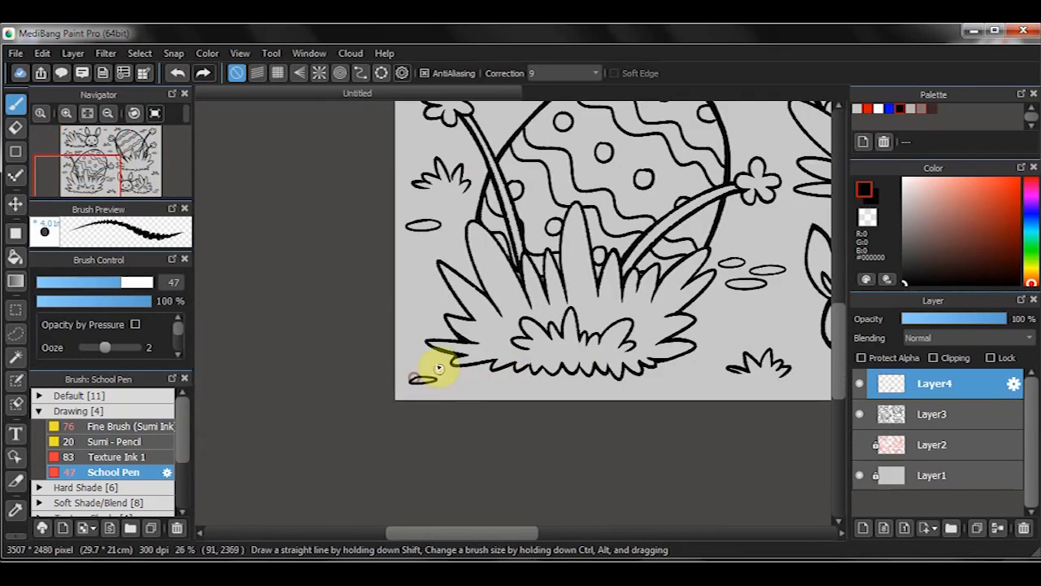
pyautogui.moveTo(449, 371); pyautogui.dragTo(436, 468)
pyautogui.moveTo(439, 253); pyautogui.dragTo(456, 252)
pyautogui.scroll(-3, 544, 390)
pyautogui.scroll(2, 542, 379)
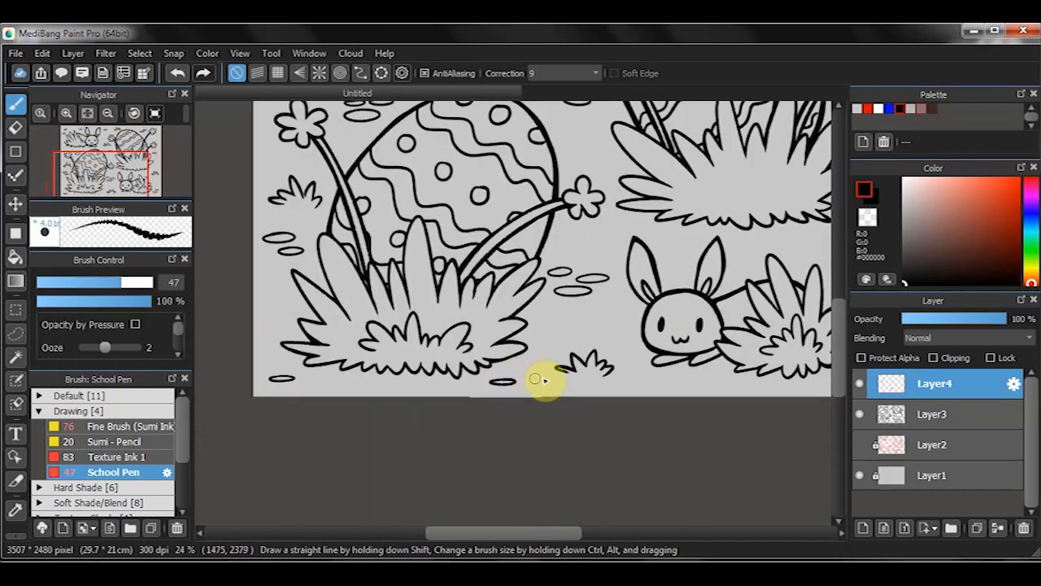
# Add ground ovals around the lower-right rabbit and the upper-right egg, and mirror the canvas view to check the composition.
pyautogui.scroll(-2, 588, 365)
pyautogui.scroll(3, 646, 348)
pyautogui.scroll(-3, 646, 350)
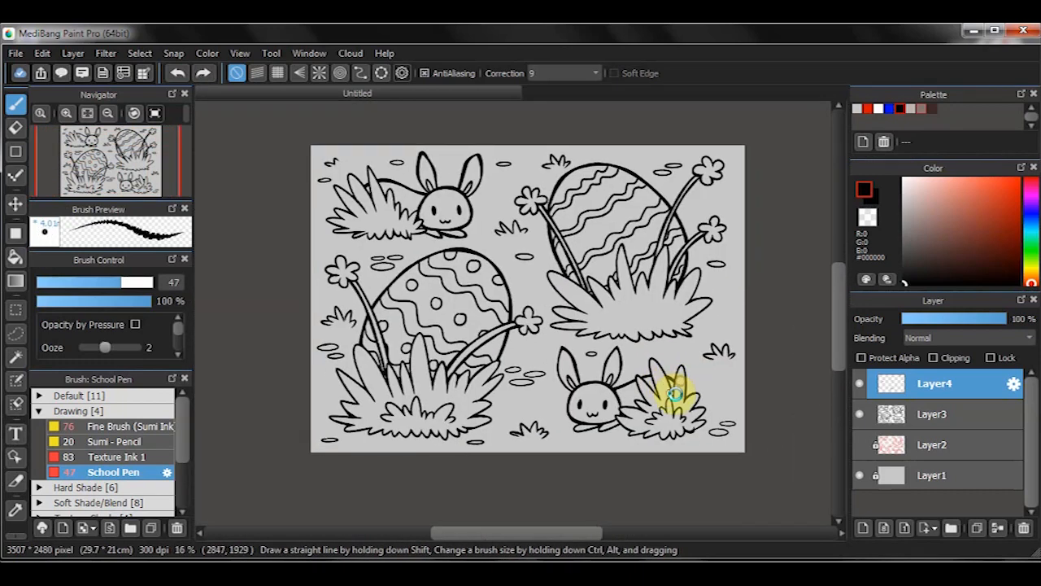
pyautogui.scroll(3, 691, 370)
pyautogui.scroll(-3, 643, 356)
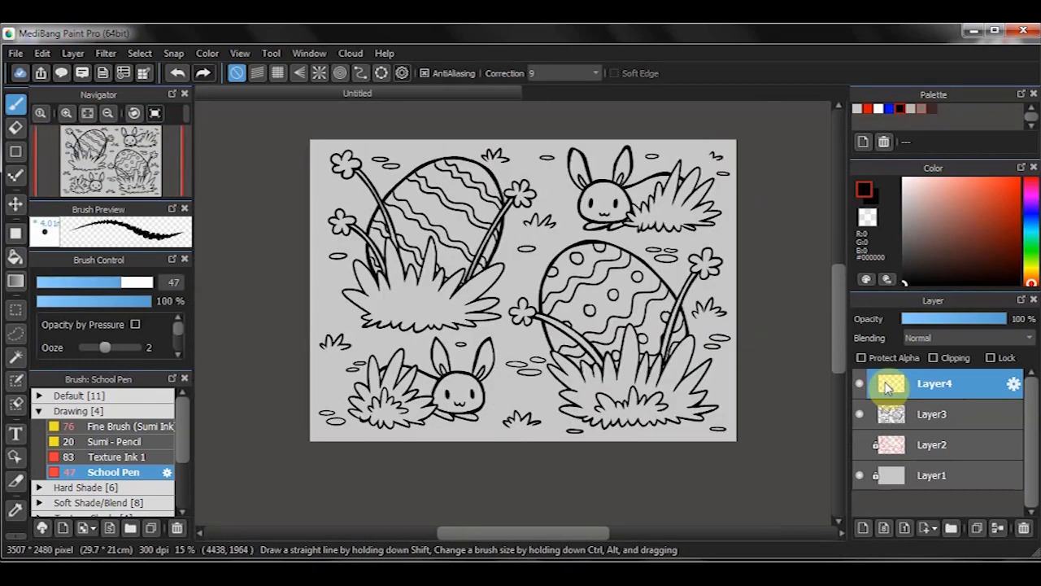
# Draw a jagged inner grass outline in the middle of the tuft below the upper-right egg.
pyautogui.scroll(4, 576, 376)
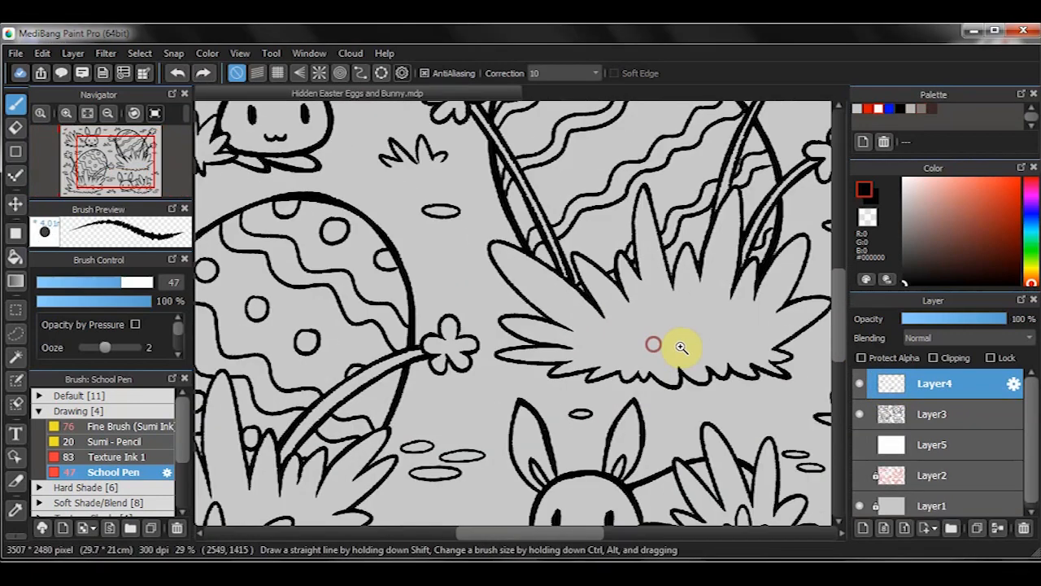
pyautogui.scroll(3, 674, 347)
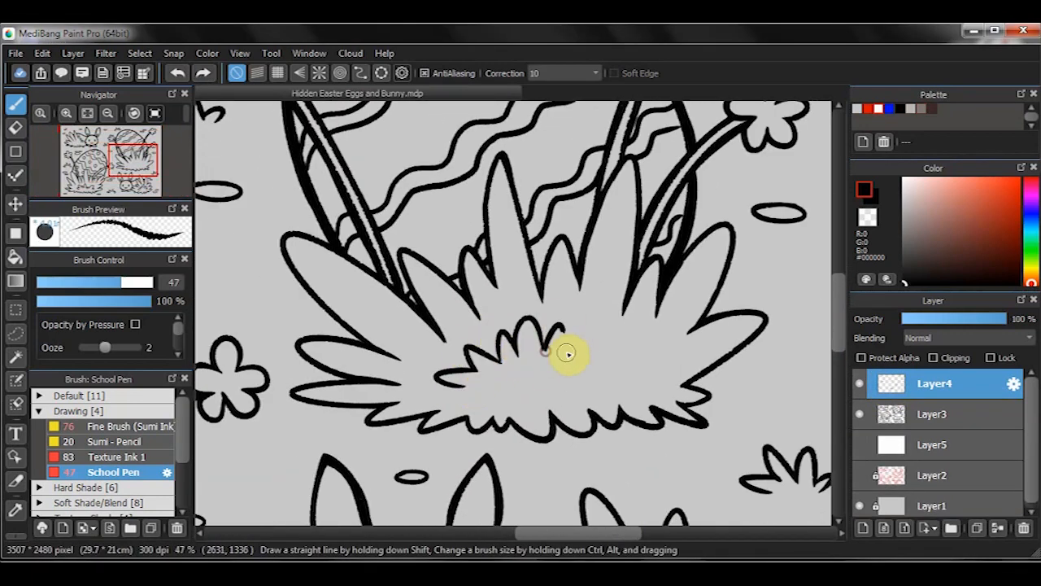
pyautogui.scroll(-2, 476, 320)
# Draw a jagged inner grass outline in the upper-left tuft and make the white Layer5 background visible.
pyautogui.scroll(3, 486, 301)
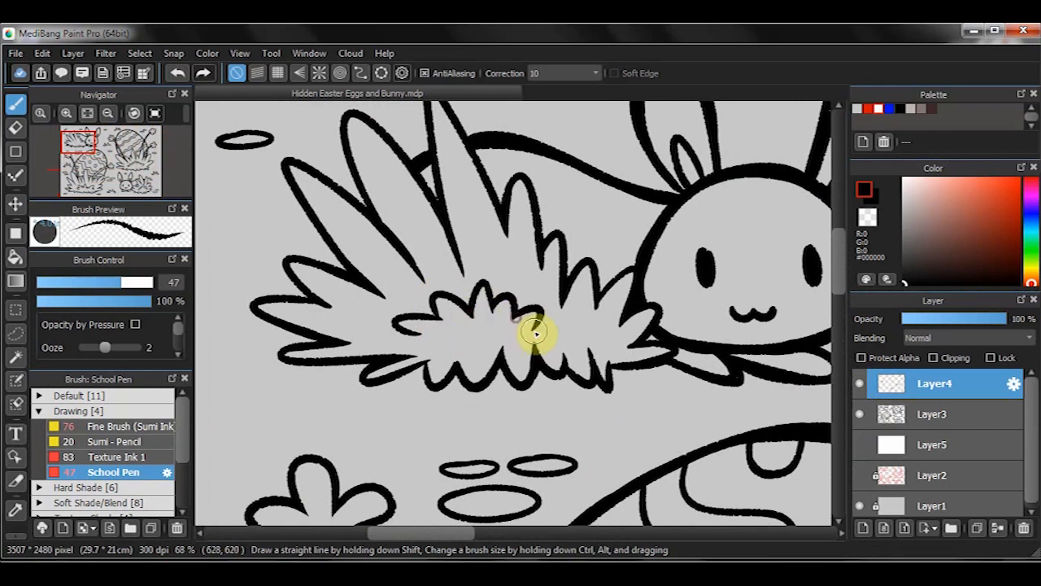
pyautogui.scroll(-4, 535, 331)
pyautogui.click(860, 444)
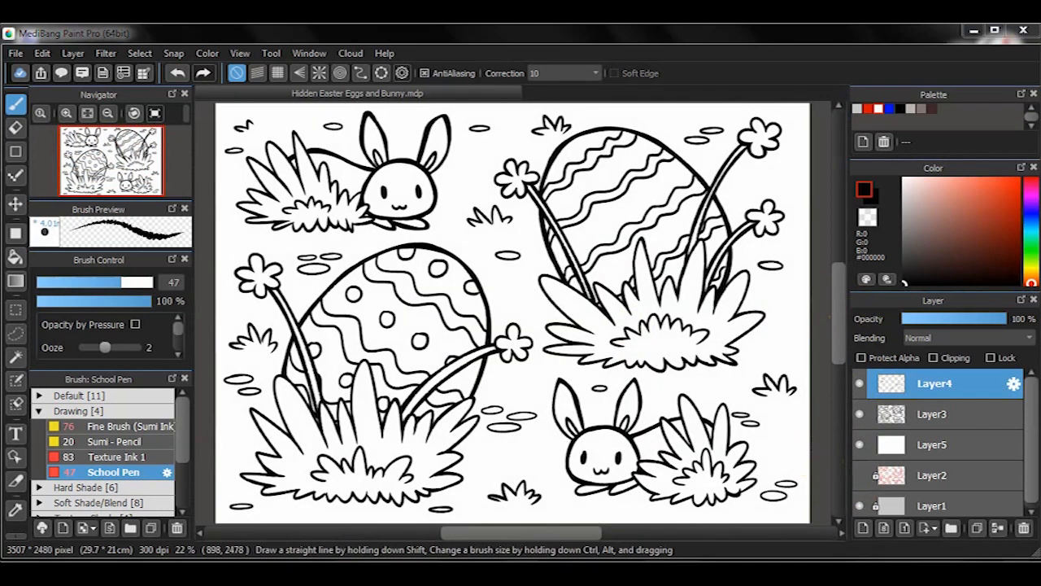